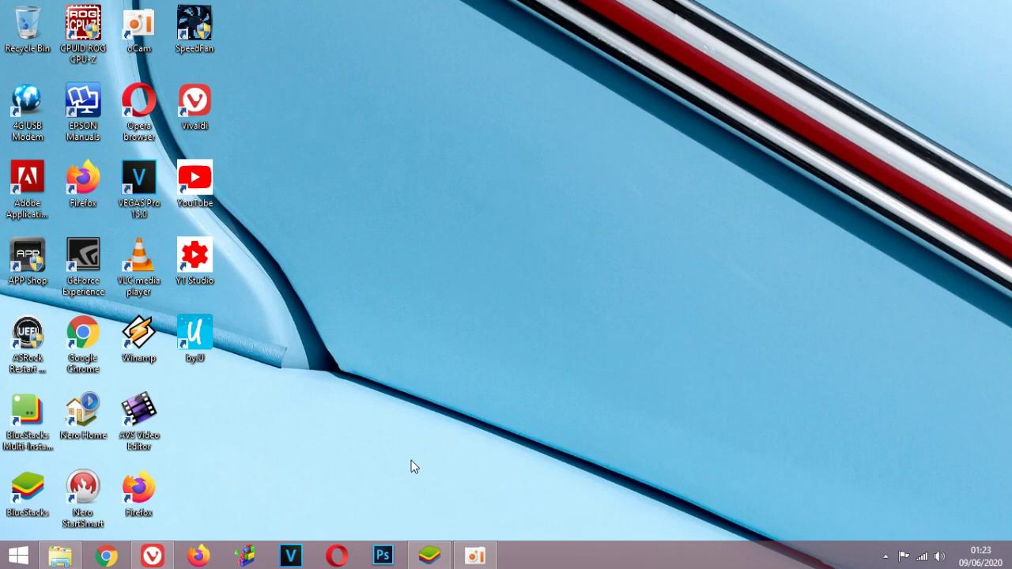
Switch to the BlueStacks emulator.
left_click(436, 563)
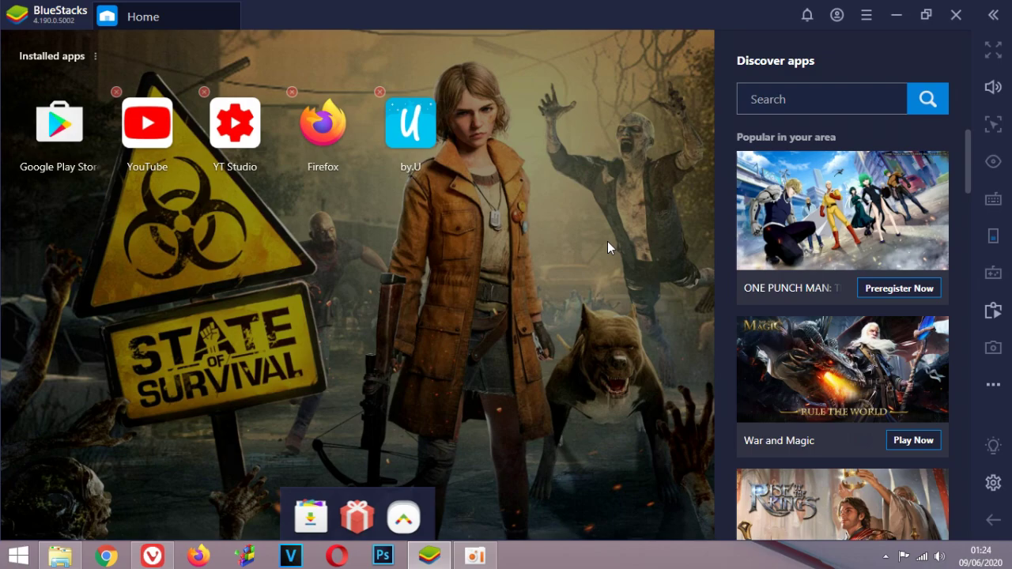
left_click(328, 158)
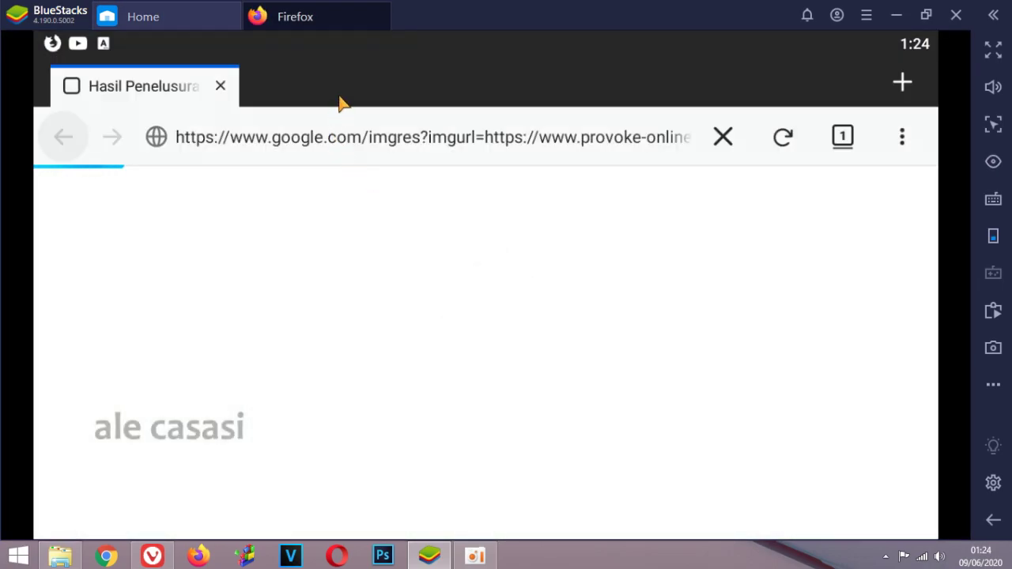
left_click(151, 16)
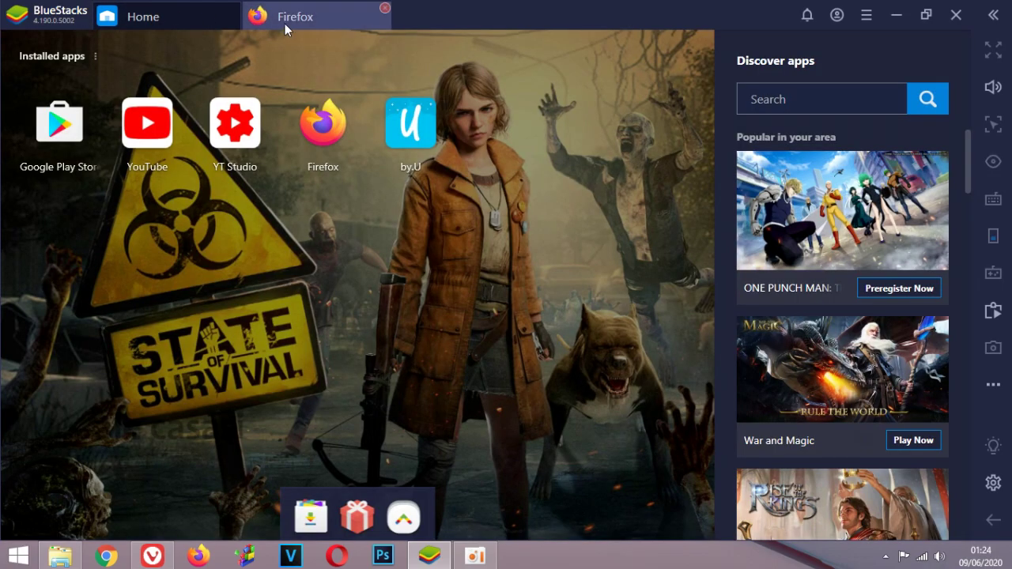
left_click(384, 8)
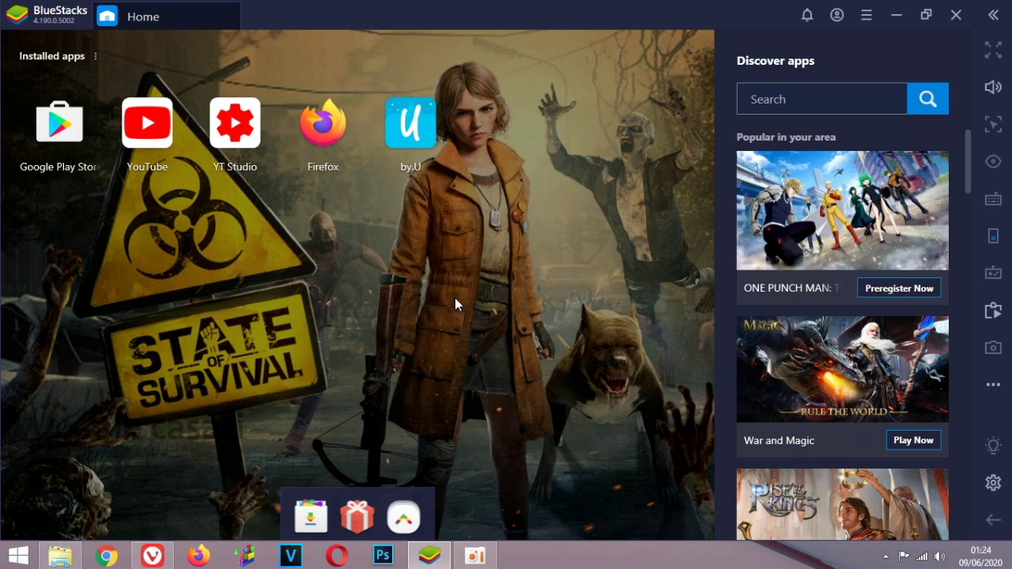
Open Firefox in the emulator and search the web for "apk pure".
left_click(320, 121)
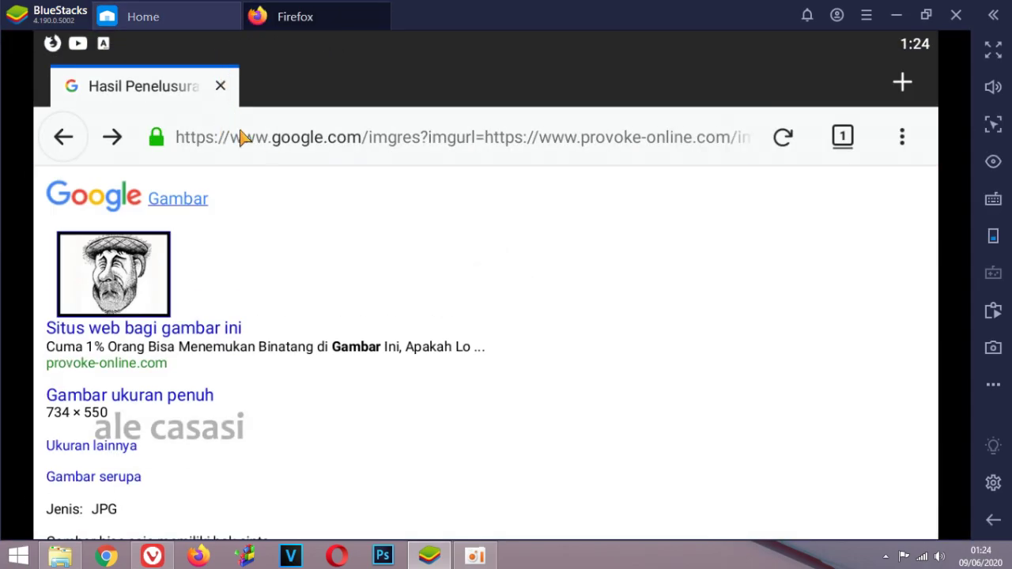
left_click(348, 142)
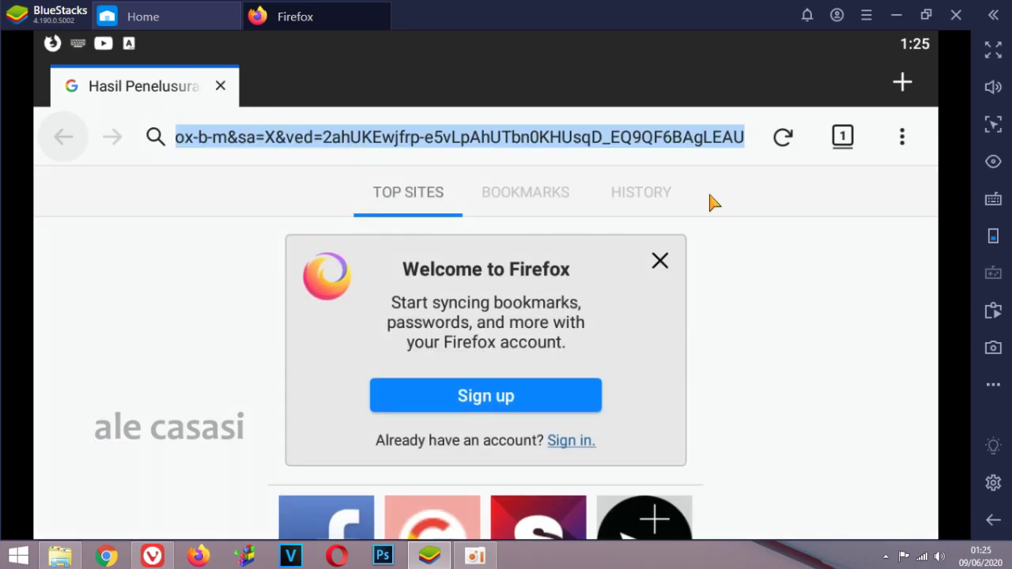
type("a")
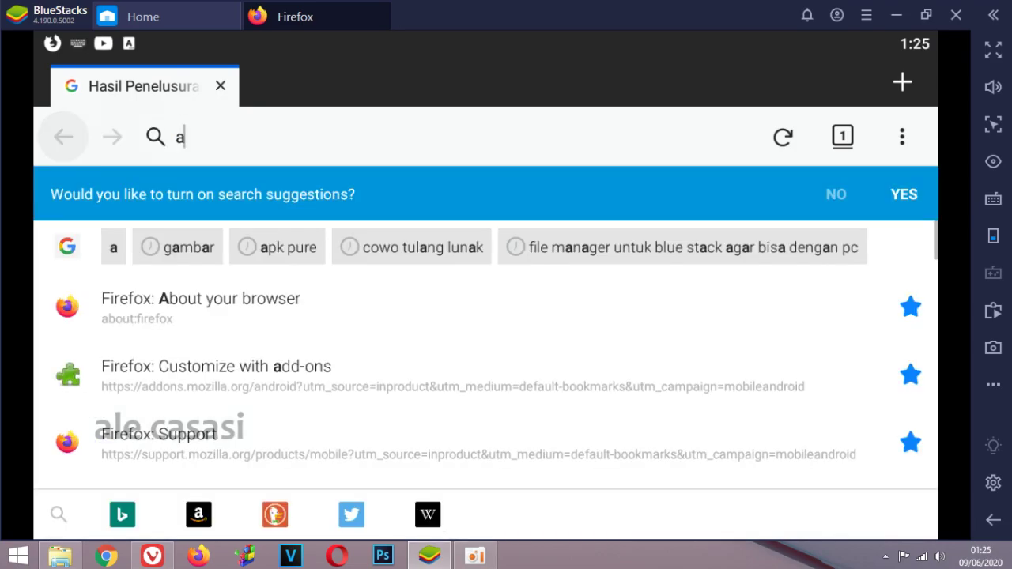
type("pk pure")
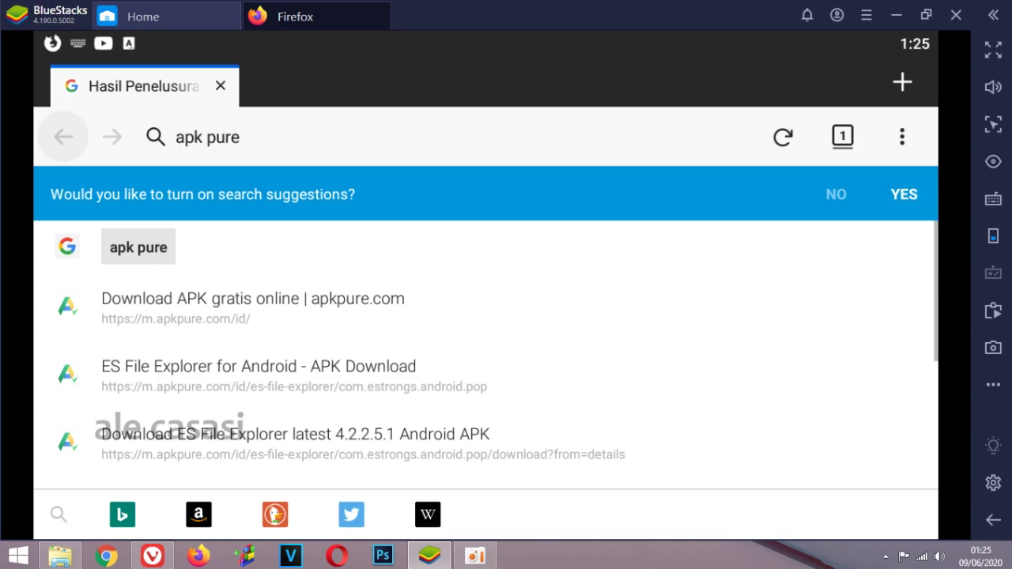
key("Return")
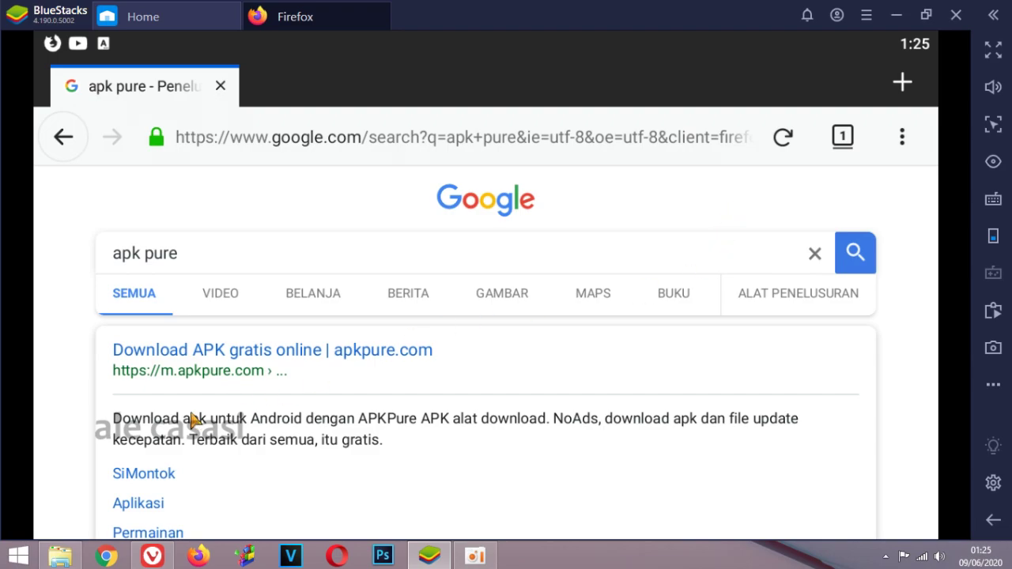
Open the apkpure.com site from the search results and search it for "es file explorer".
left_click(213, 380)
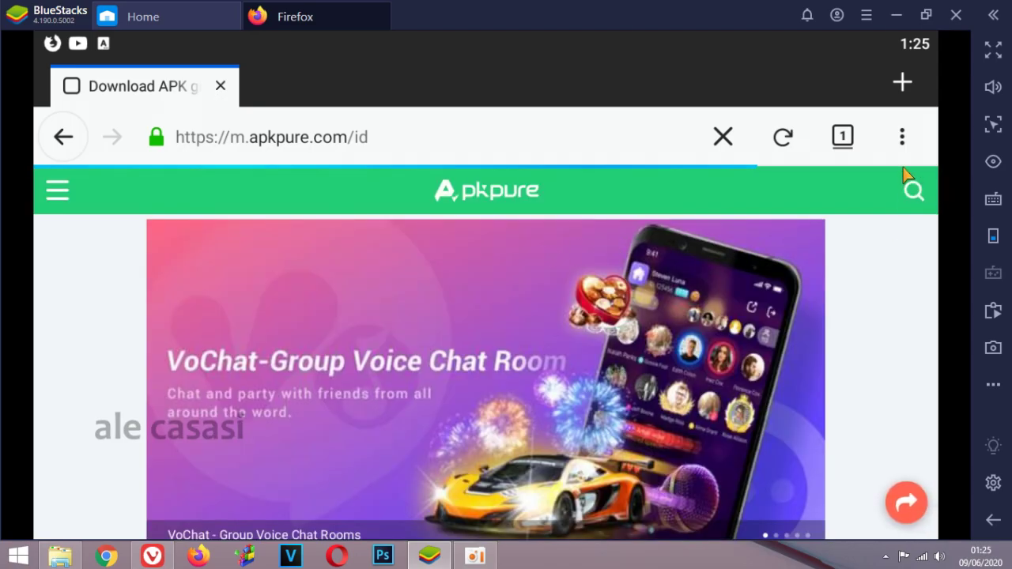
left_click(914, 190)
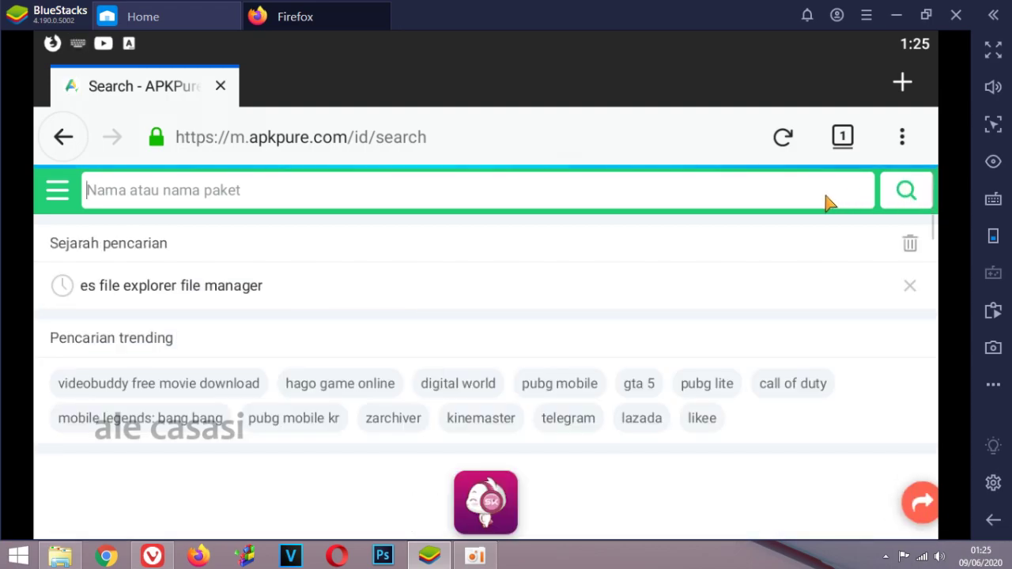
type("e")
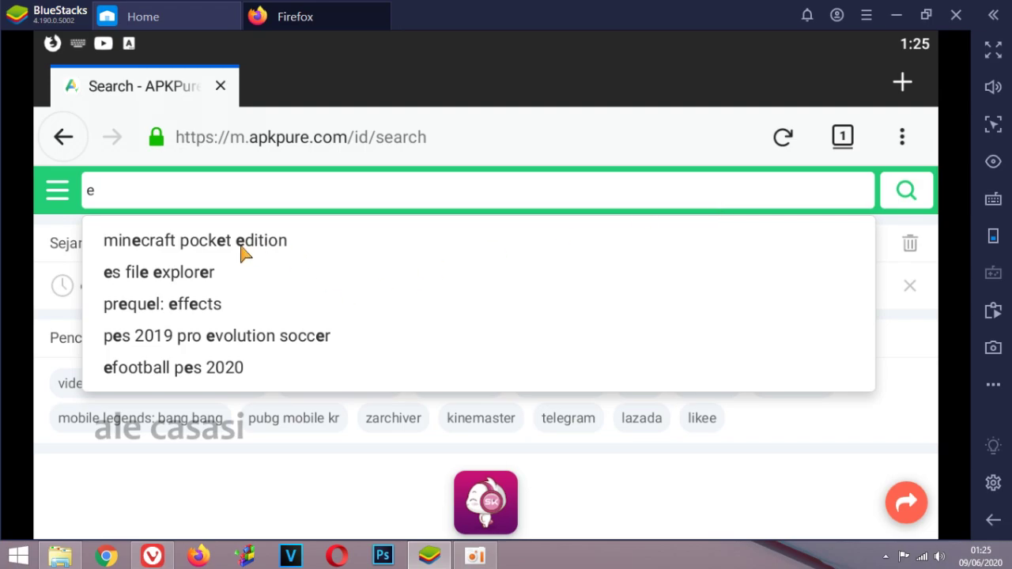
left_click(185, 273)
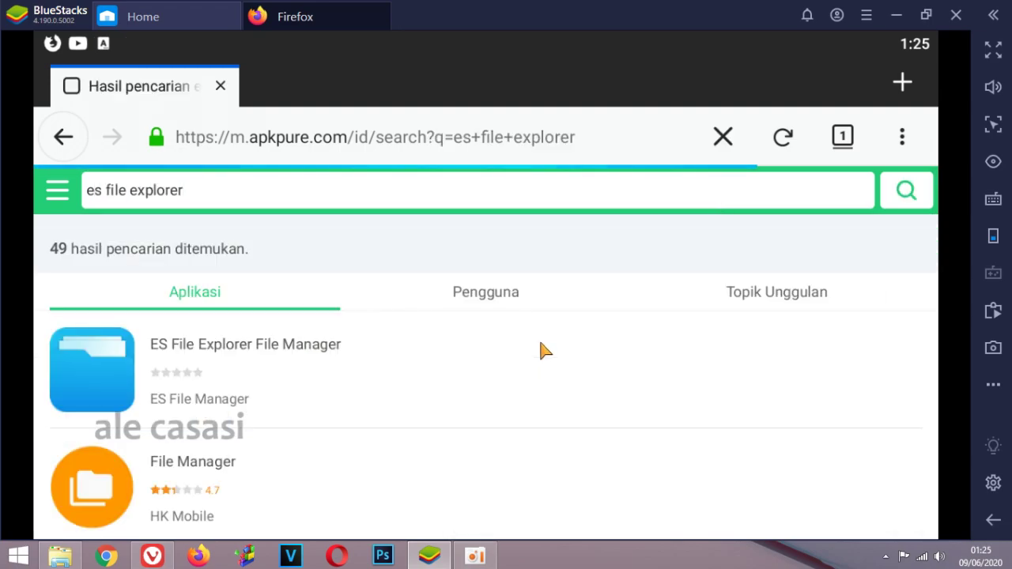
Look through the APKPure results for a suitable ES file manager app.
scroll(429, 346, "down", 5)
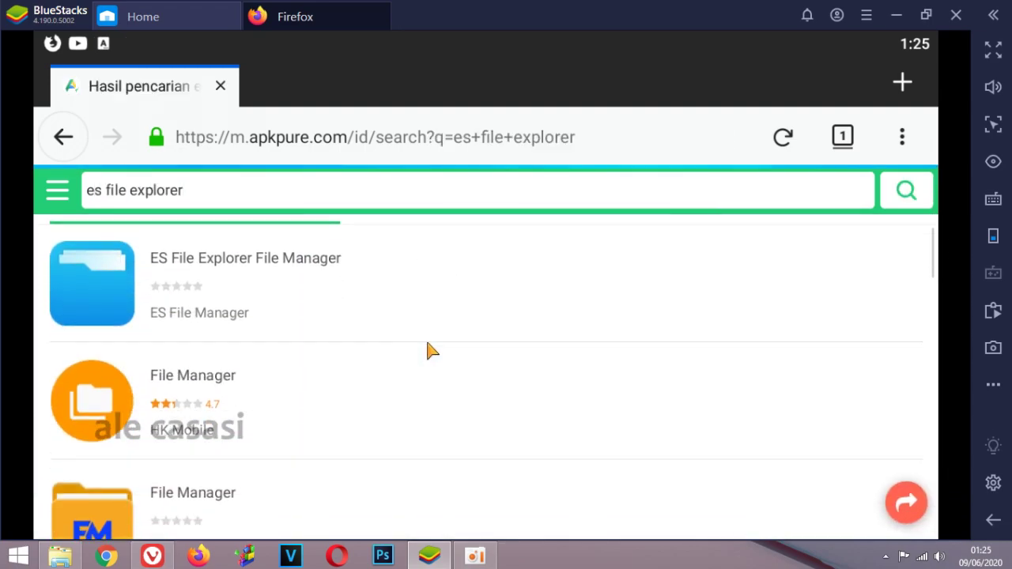
scroll(425, 351, "down", 6)
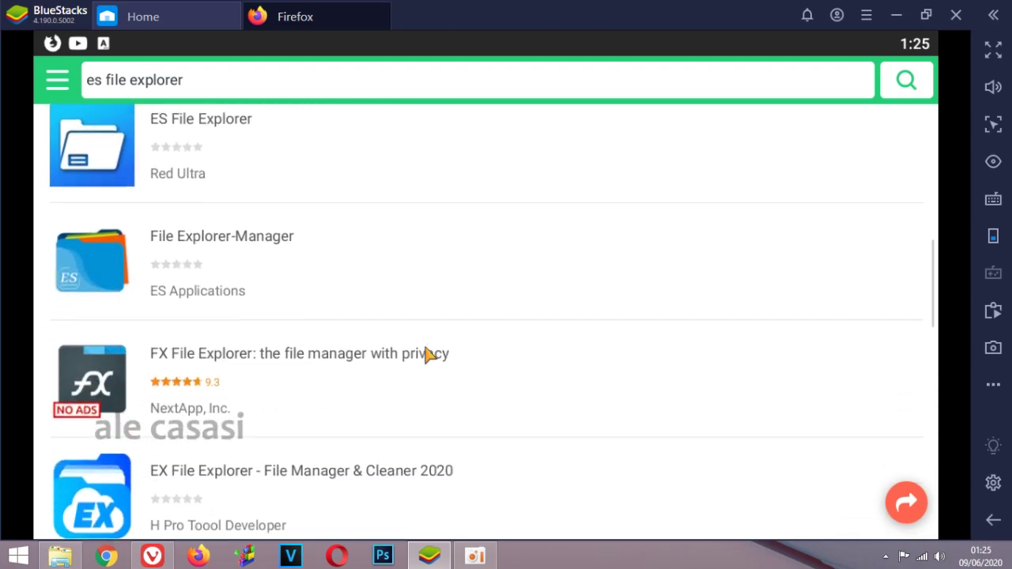
scroll(427, 355, "down", 5)
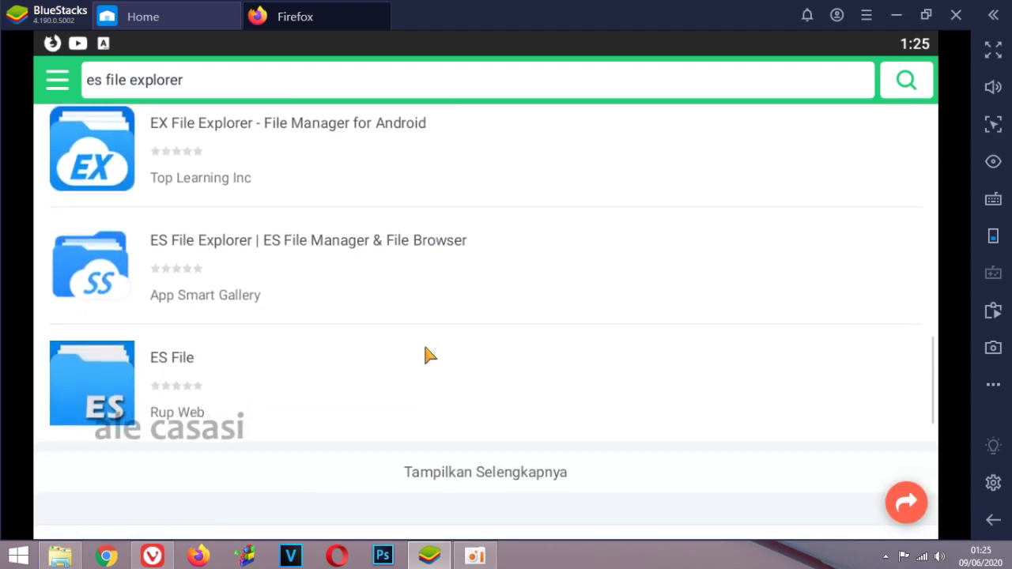
scroll(426, 355, "up", 8)
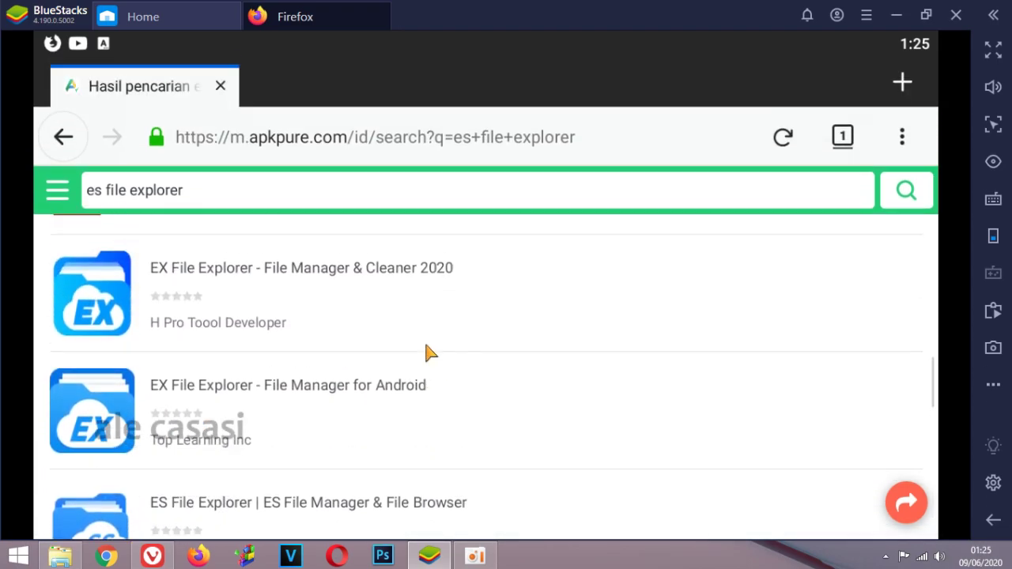
scroll(425, 353, "up", 9)
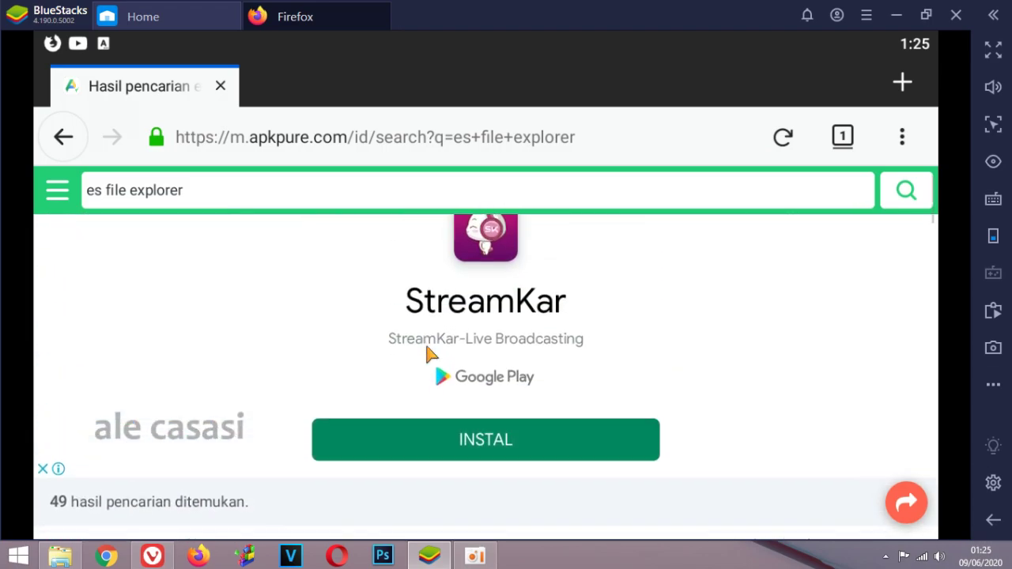
scroll(427, 348, "down", 3)
scroll(429, 346, "down", 8)
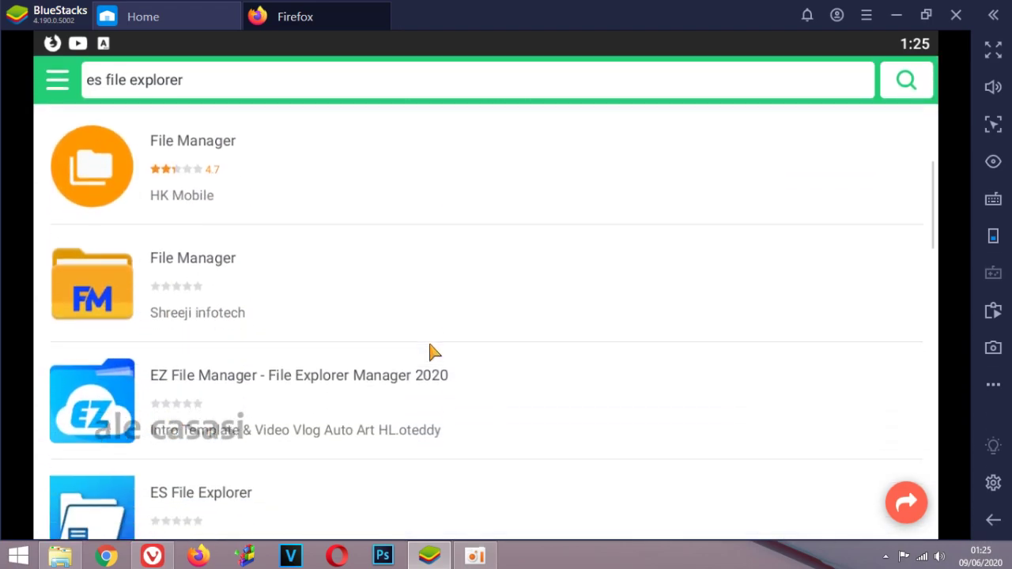
scroll(433, 350, "down", 10)
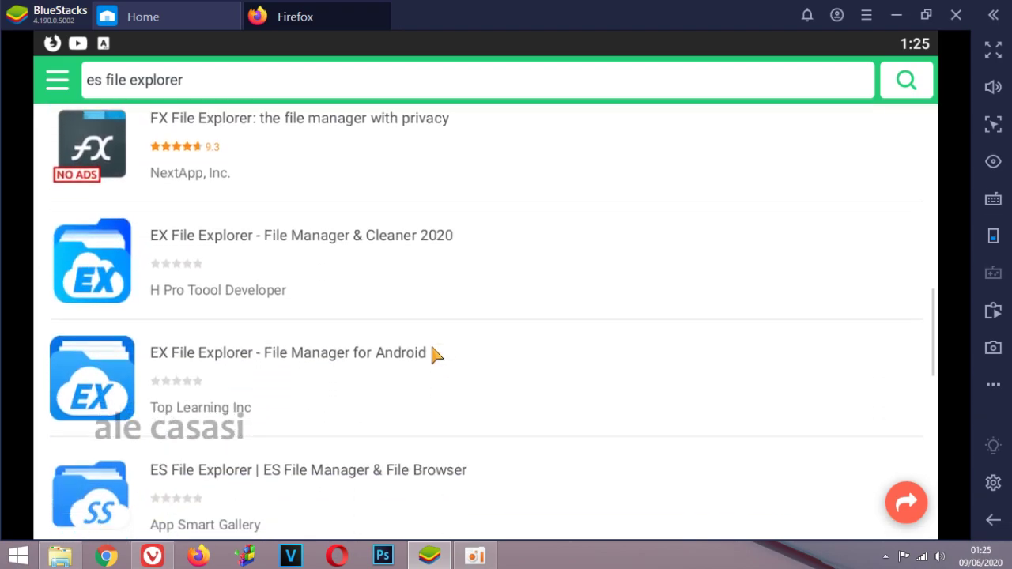
scroll(433, 358, "up", 5)
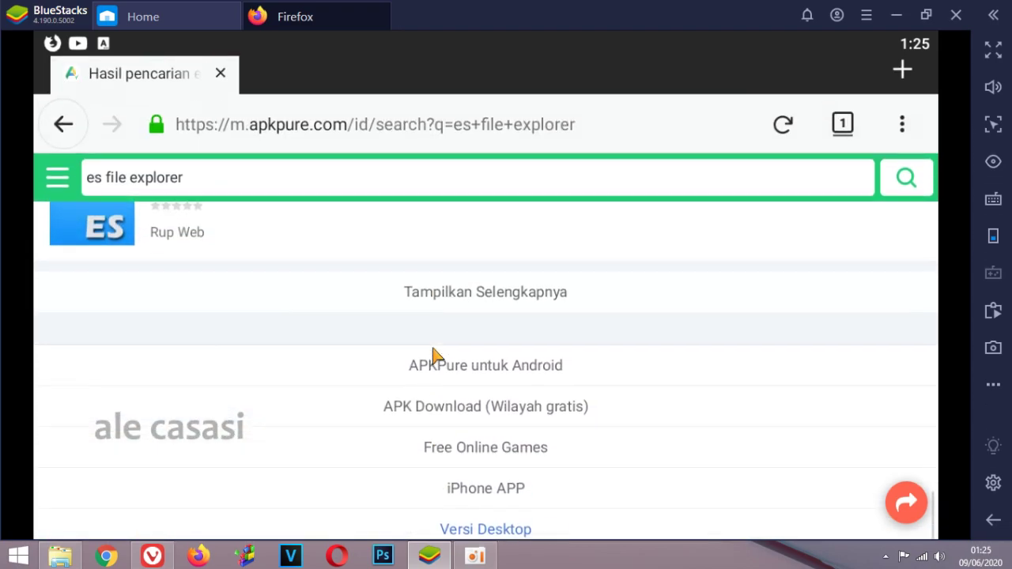
scroll(433, 357, "up", 5)
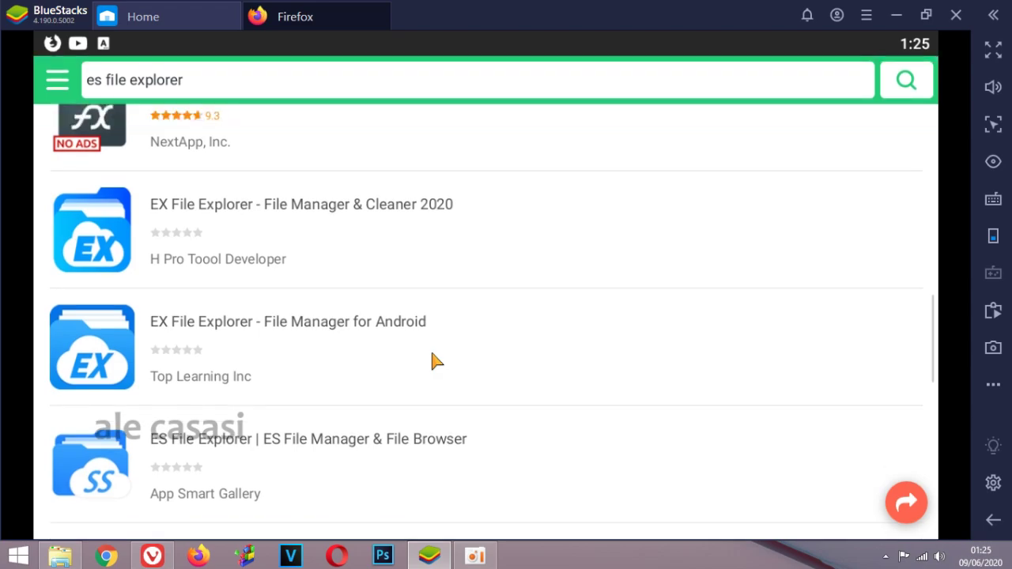
scroll(432, 356, "up", 1)
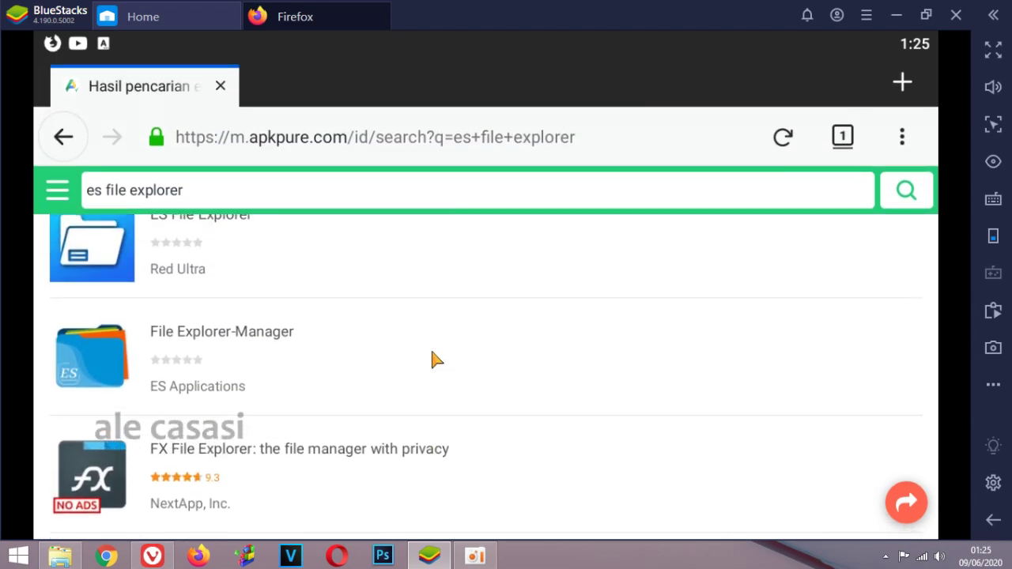
scroll(433, 356, "down", 5)
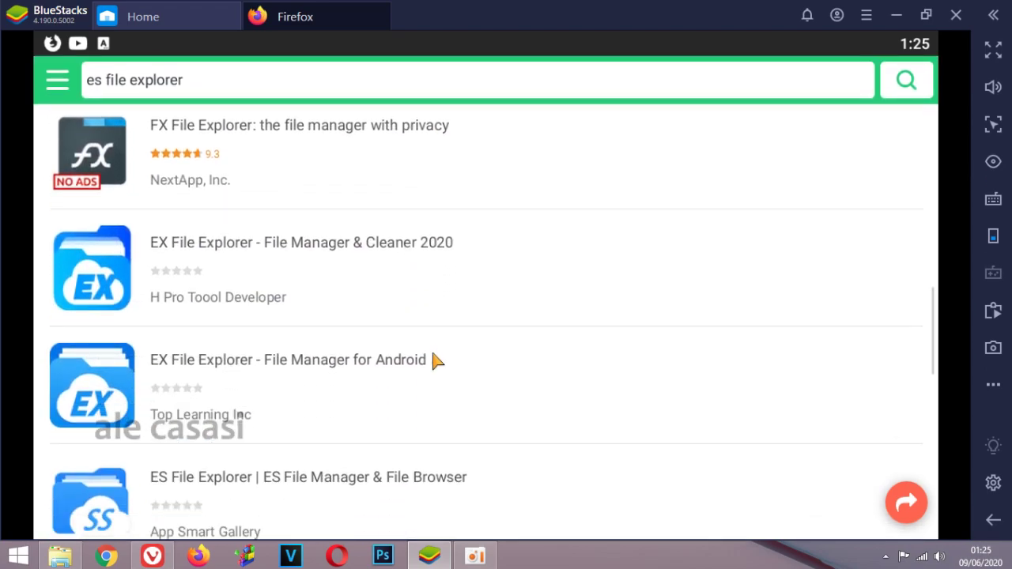
scroll(436, 360, "up", 3)
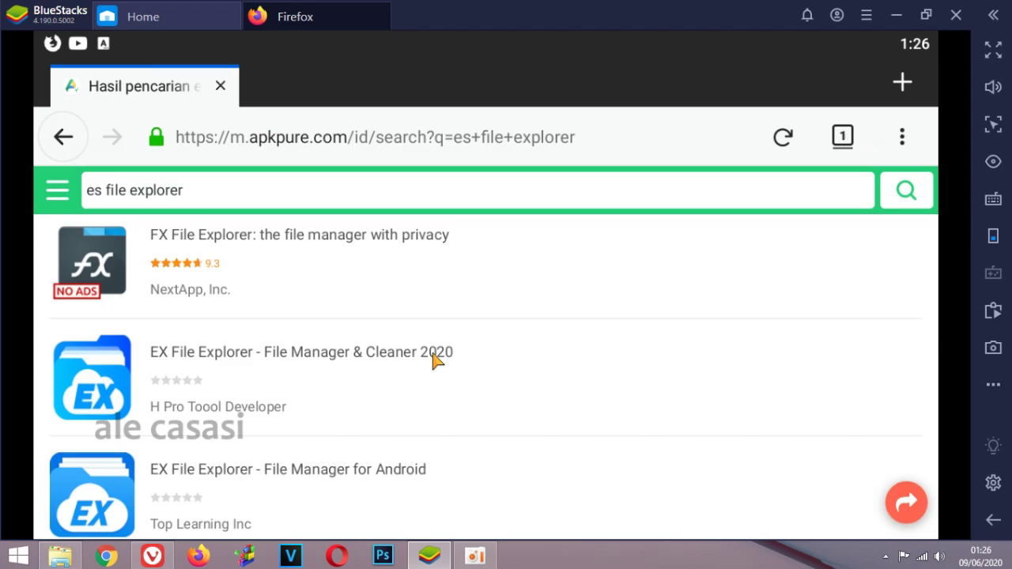
scroll(434, 360, "down", 3)
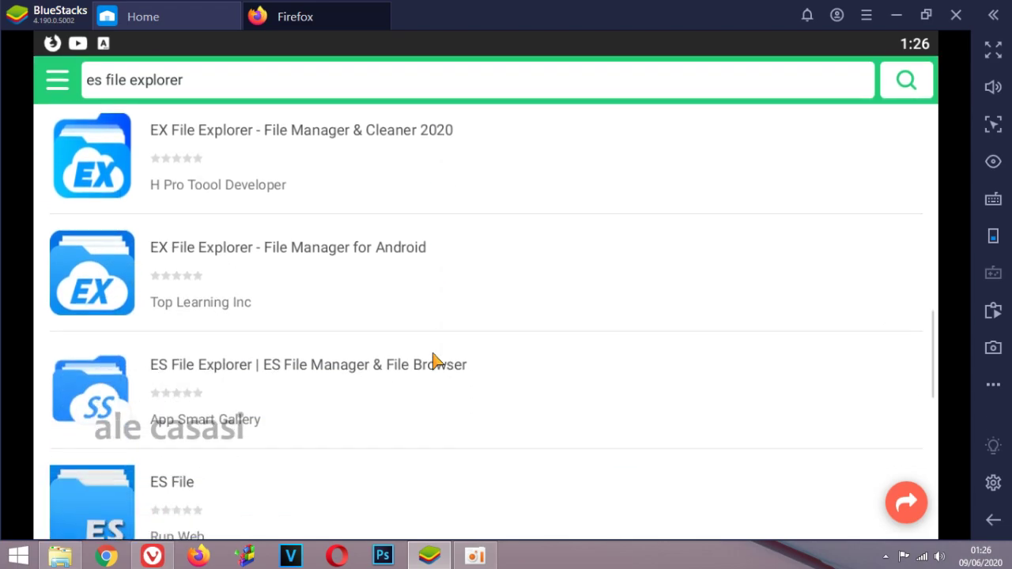
scroll(434, 360, "down", 2)
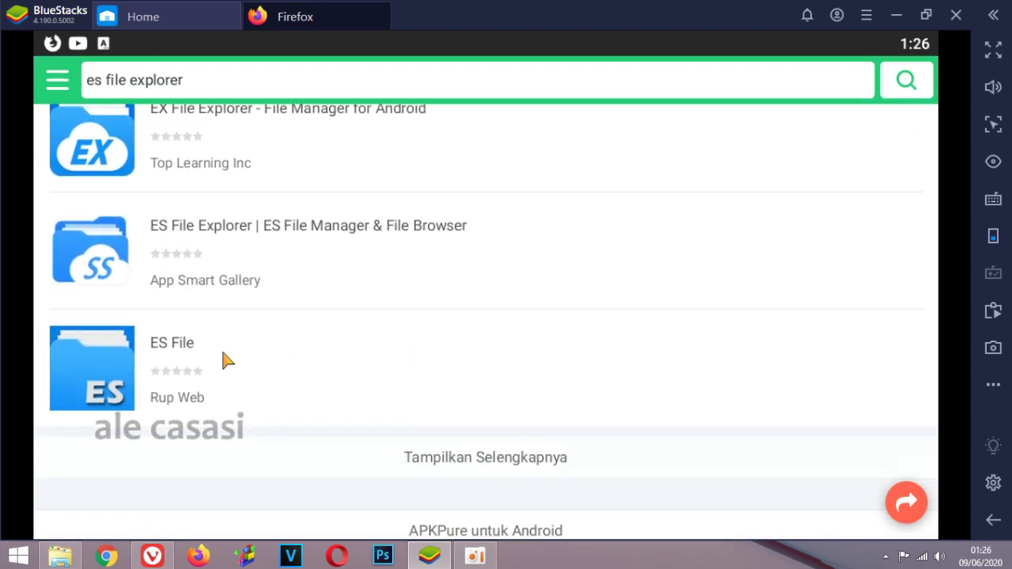
Open the page of the ES File app by Rup Web and download its APK.
left_click(182, 356)
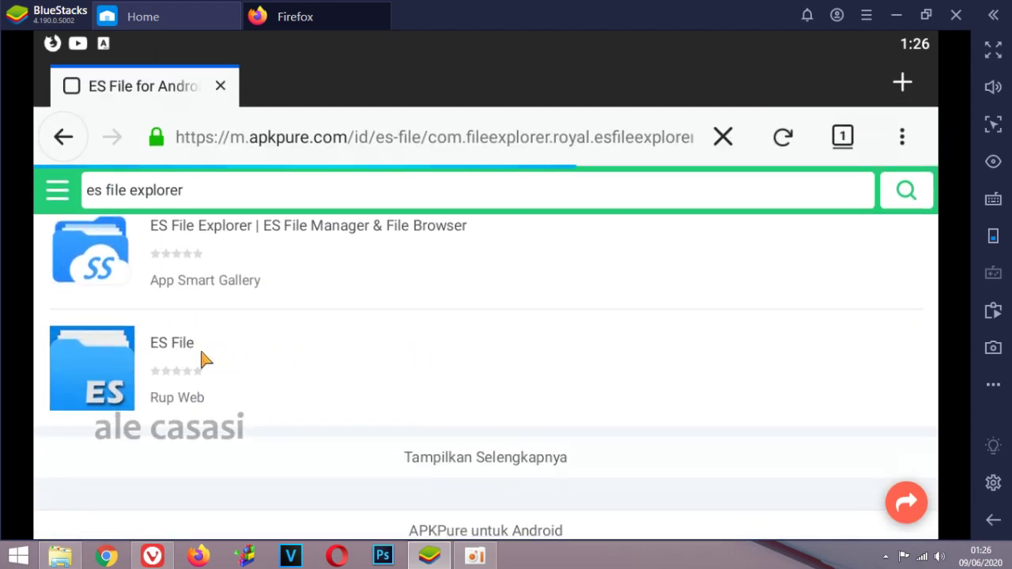
scroll(301, 355, "down", 4)
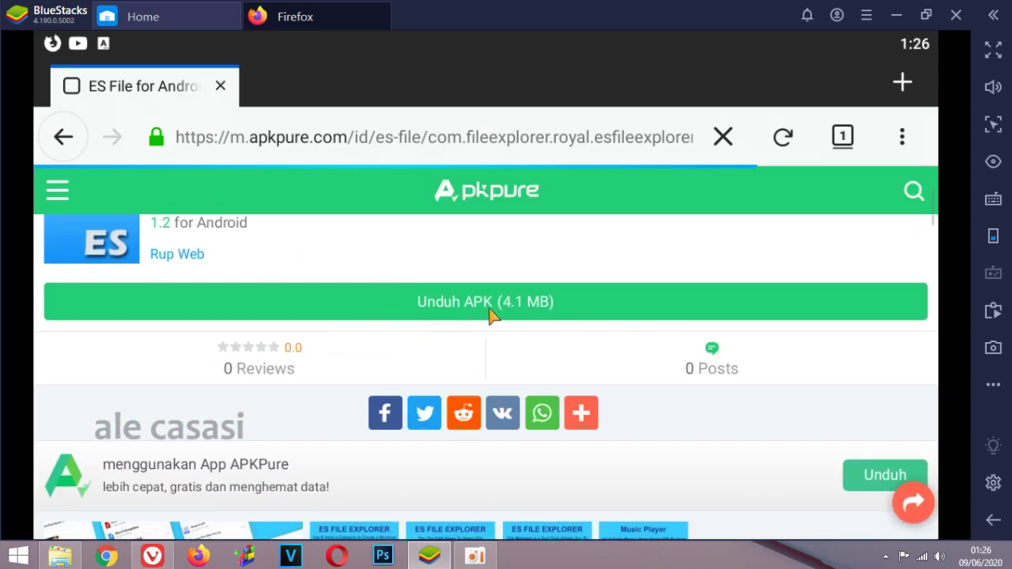
scroll(454, 338, "up", 3)
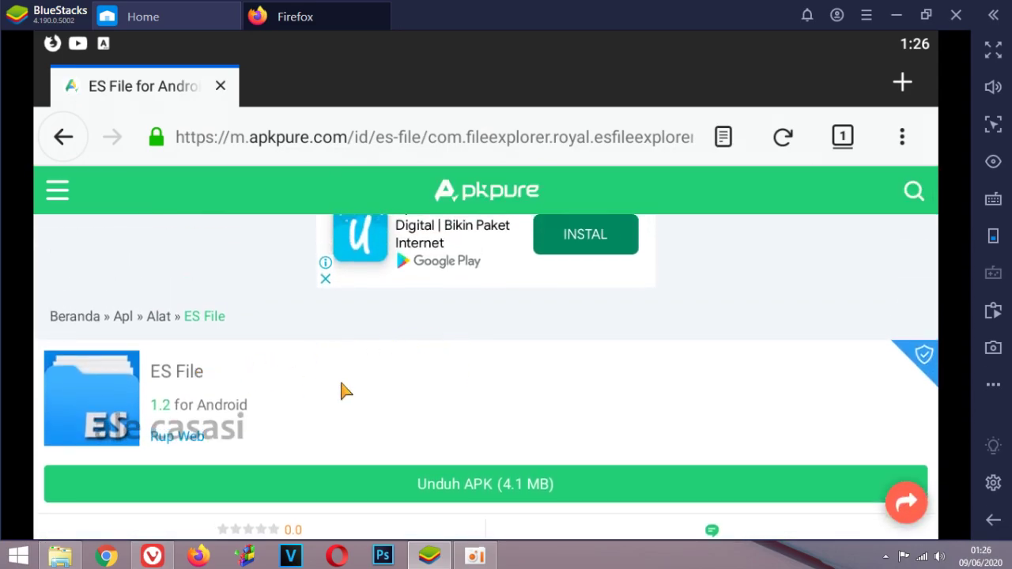
left_click(640, 480)
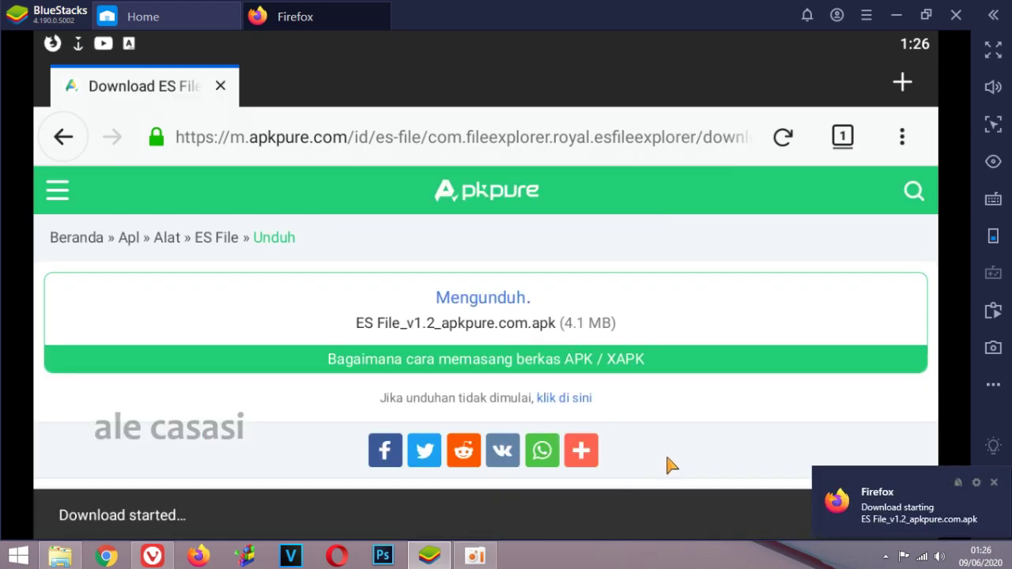
Dismiss the download pop-up and open the downloaded ES File_v1.2_apkpure.com.apk from the Android notifications.
left_click(994, 484)
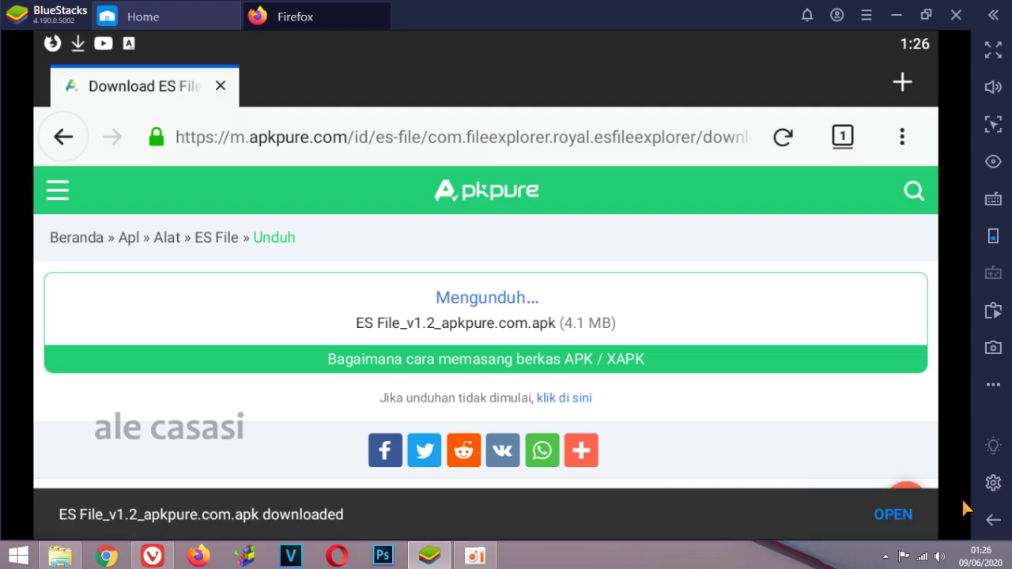
left_click(895, 516)
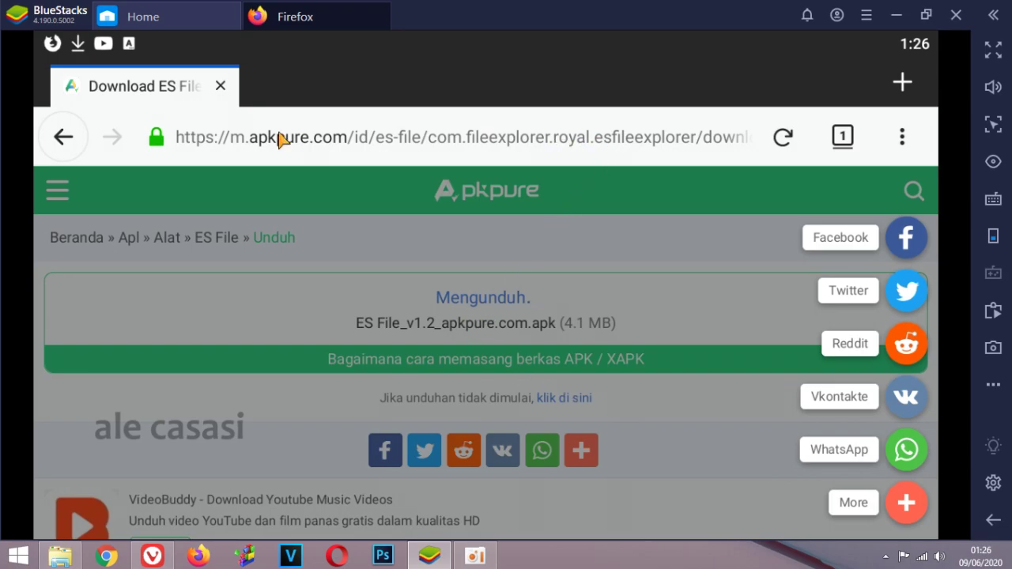
left_click_drag(390, 46, 400, 452)
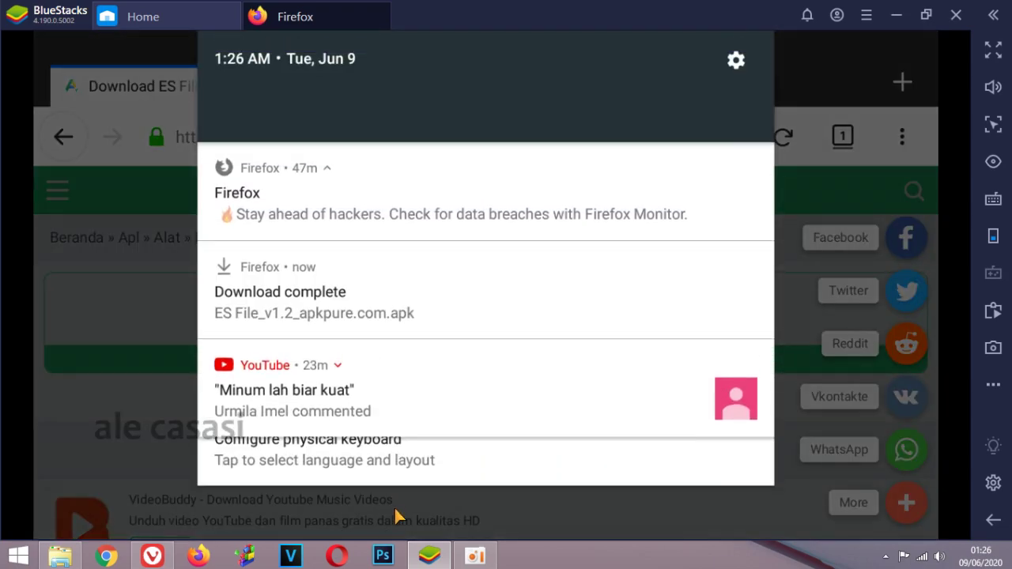
left_click(374, 316)
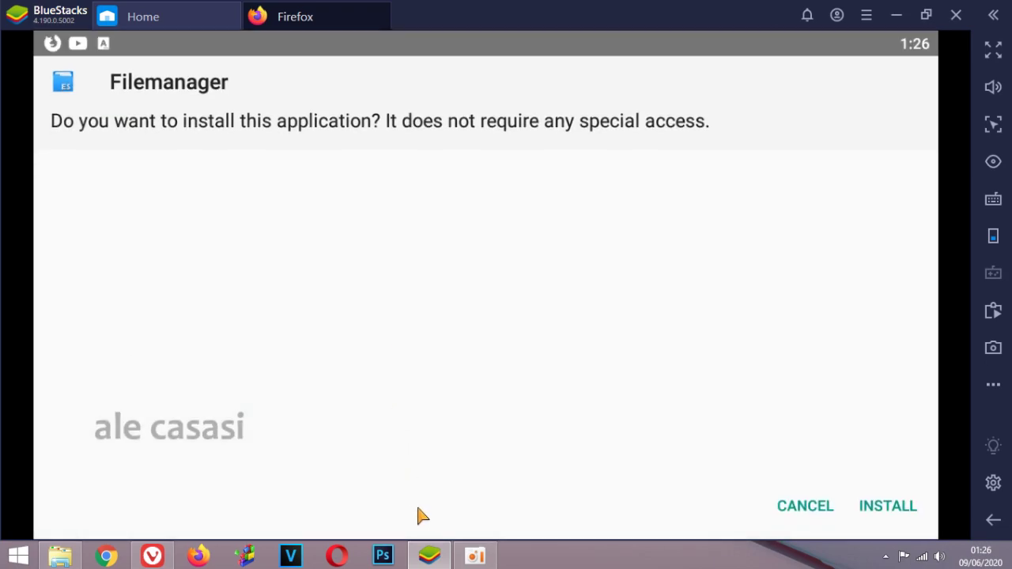
Install the Filemanager app, open it and allow it to access photos, media and files on the device.
left_click(888, 506)
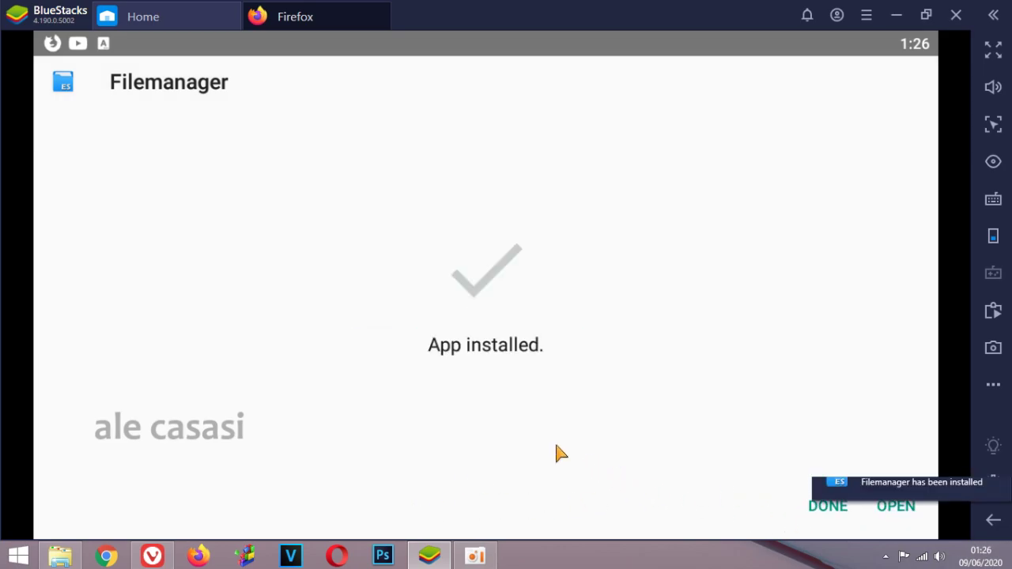
left_click(995, 498)
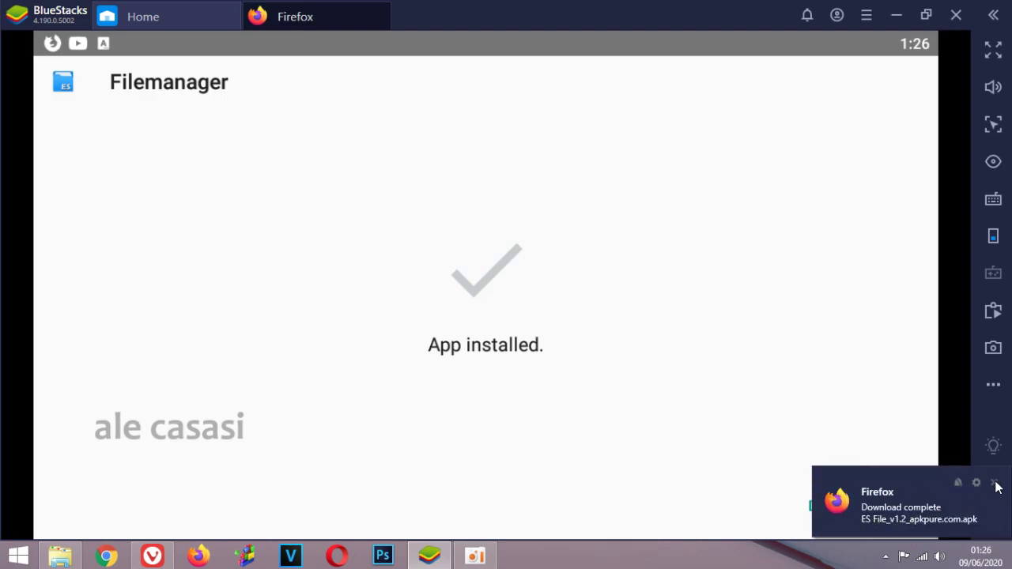
left_click(994, 482)
left_click(904, 507)
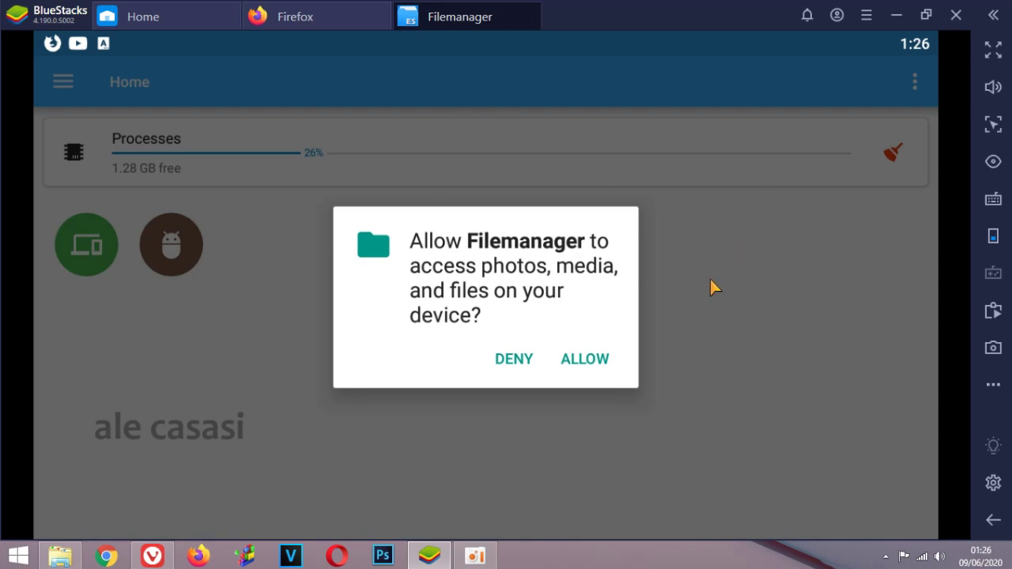
left_click(594, 360)
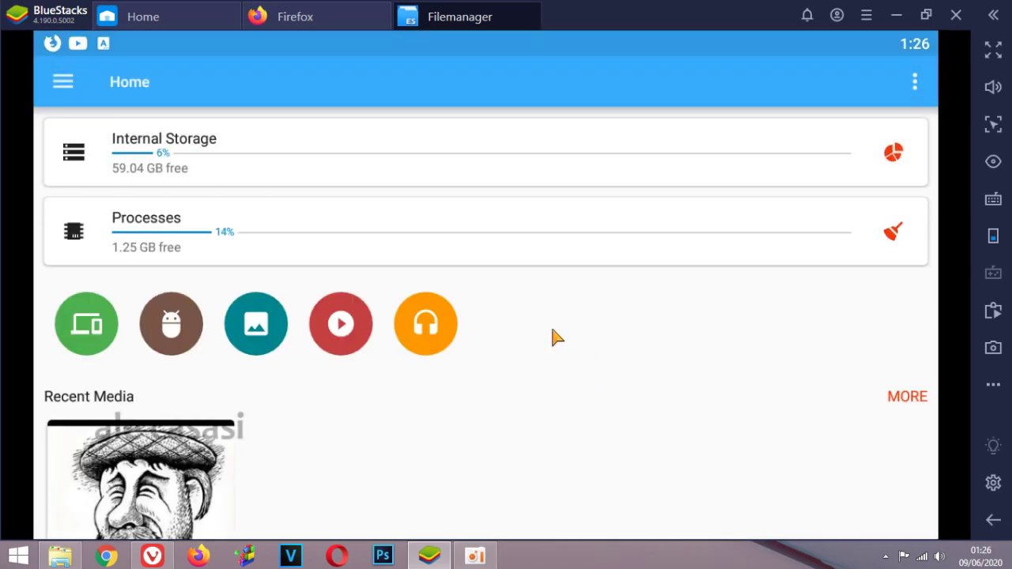
Look over the Filemanager home page and its list of storage and network locations.
scroll(548, 335, "down", 2)
scroll(559, 351, "up", 2)
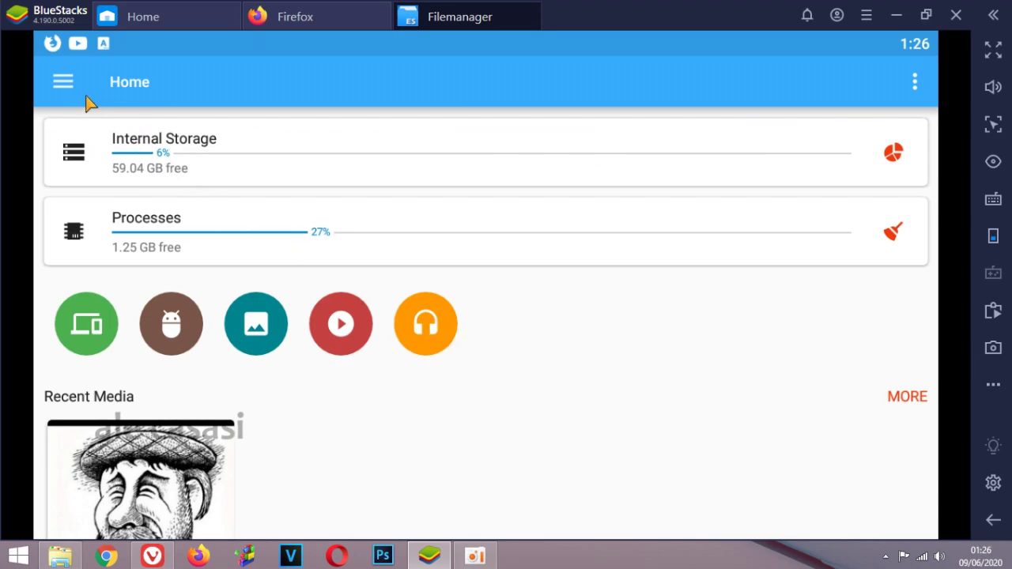
left_click(65, 83)
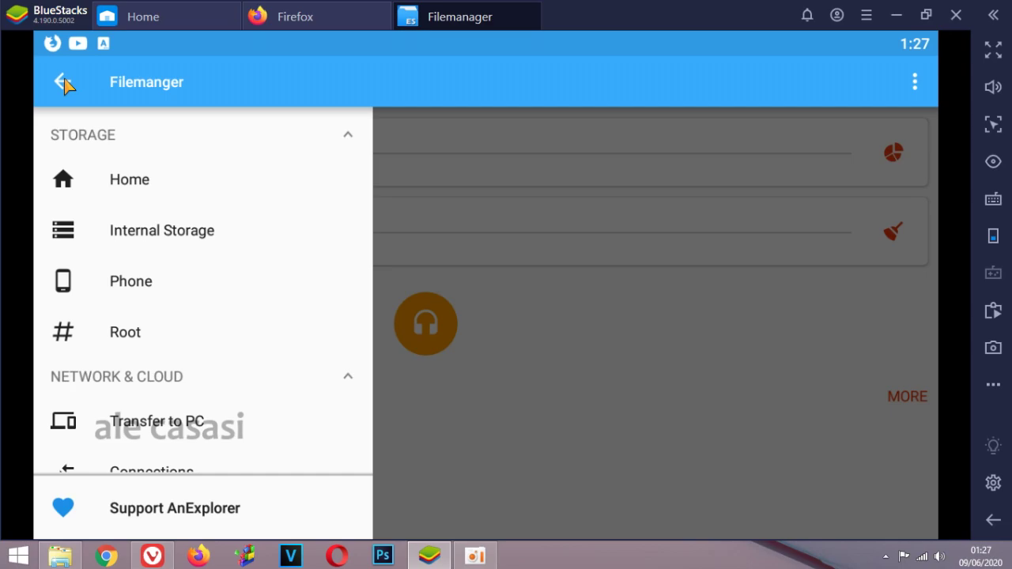
left_click(599, 353)
Browse Internal Storage to the wwwwwww folder inside the windows folder.
left_click(219, 140)
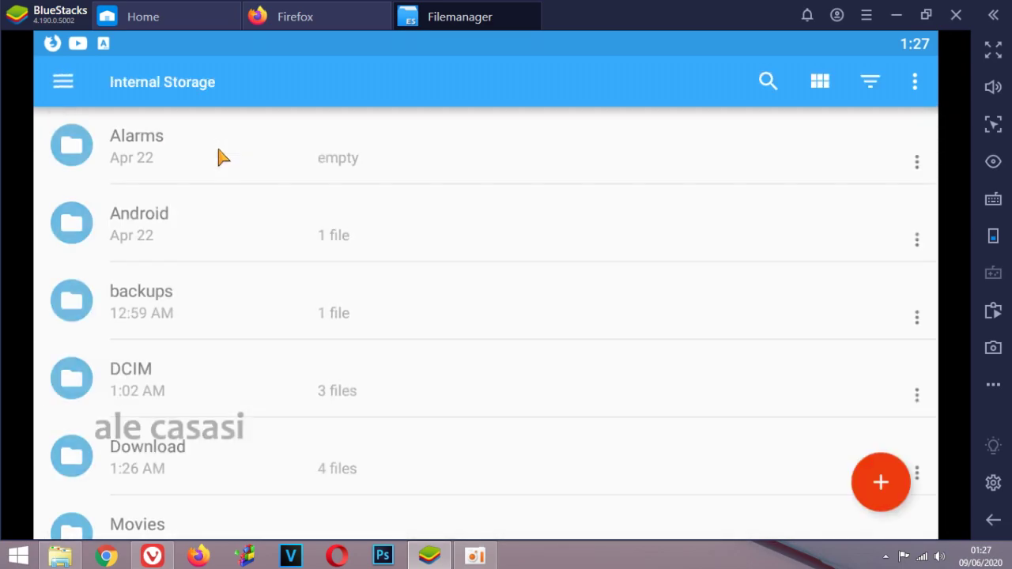
scroll(490, 382, "down", 5)
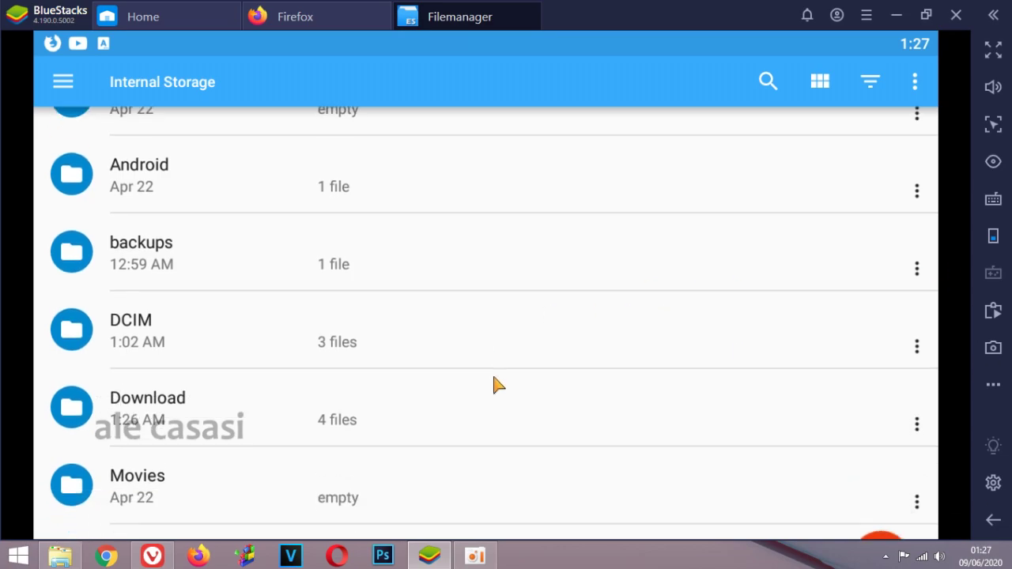
scroll(487, 368, "down", 2)
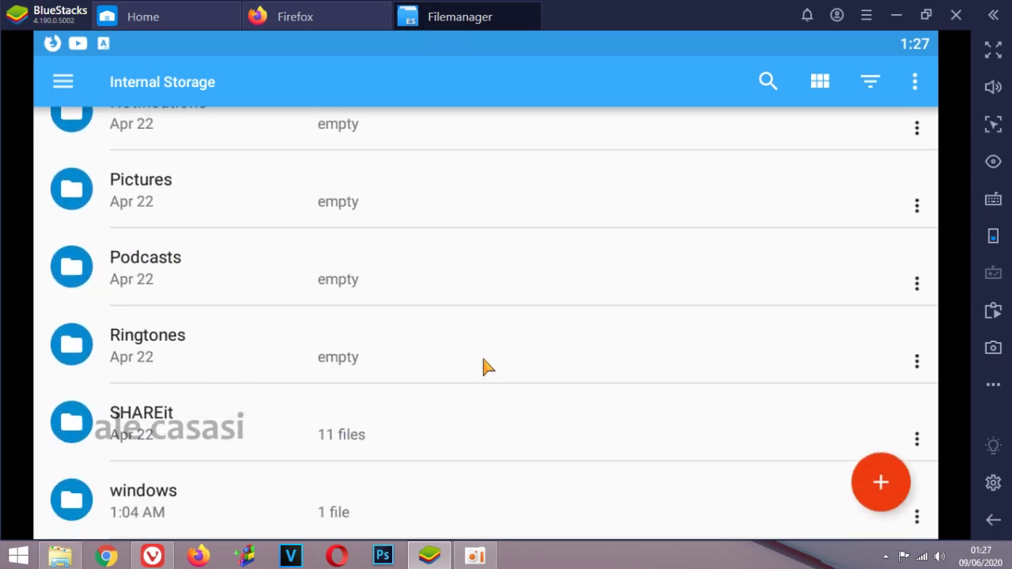
left_click(144, 496)
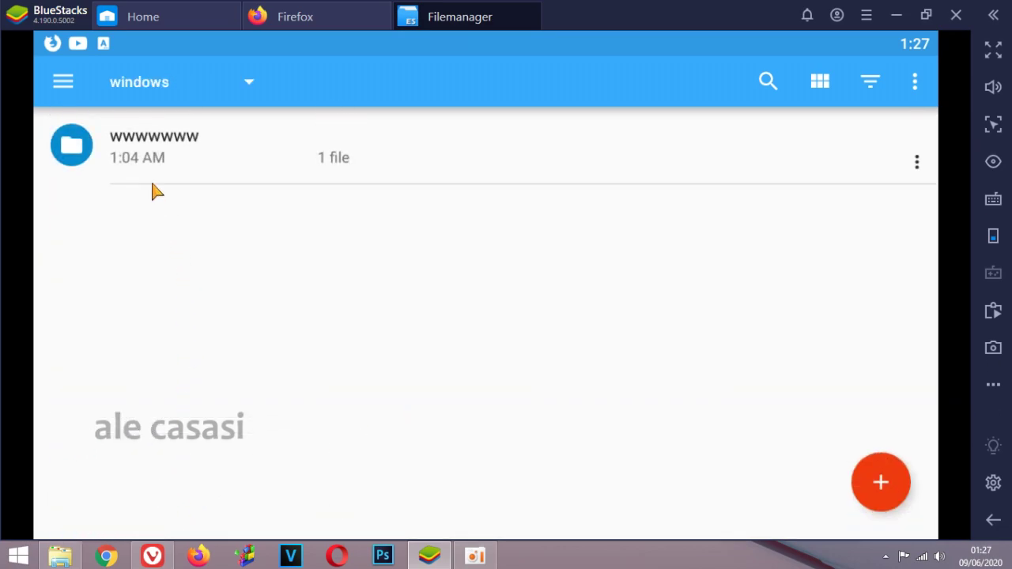
left_click(138, 158)
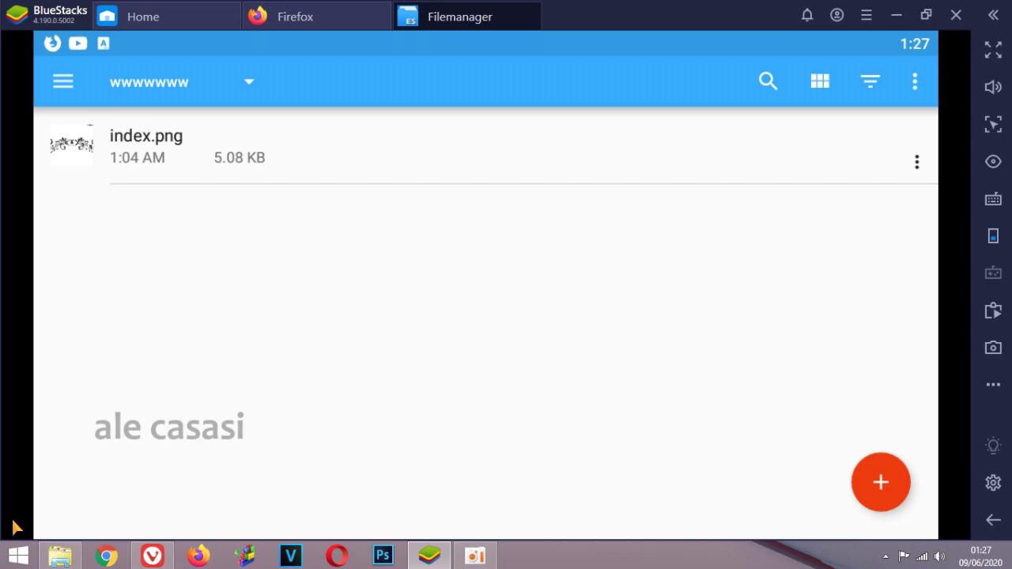
Switch to File Explorer and look through the PC's Downloads, Music and Pictures folders.
left_click(56, 557)
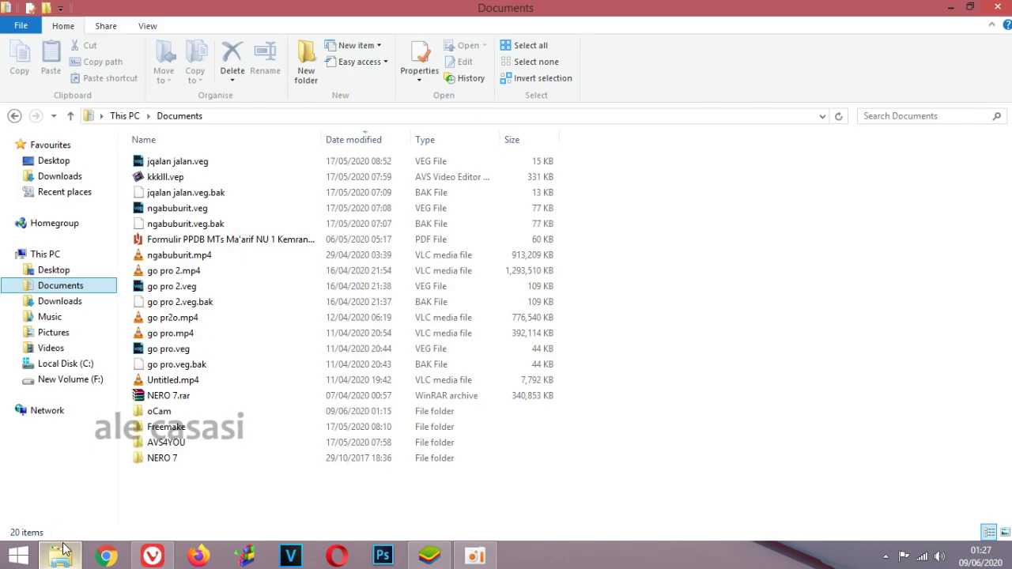
left_click(60, 303)
left_click(53, 319)
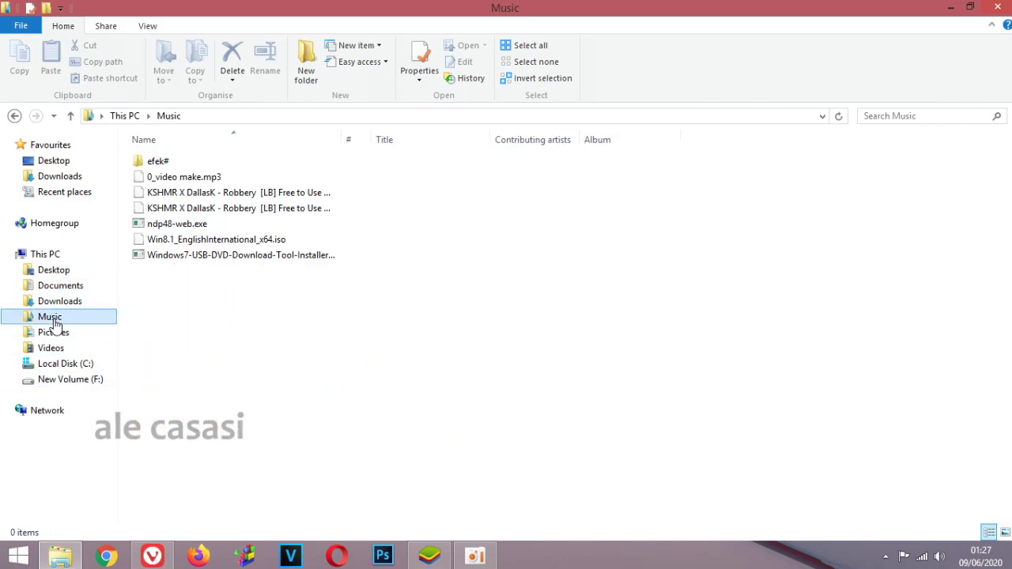
left_click(54, 332)
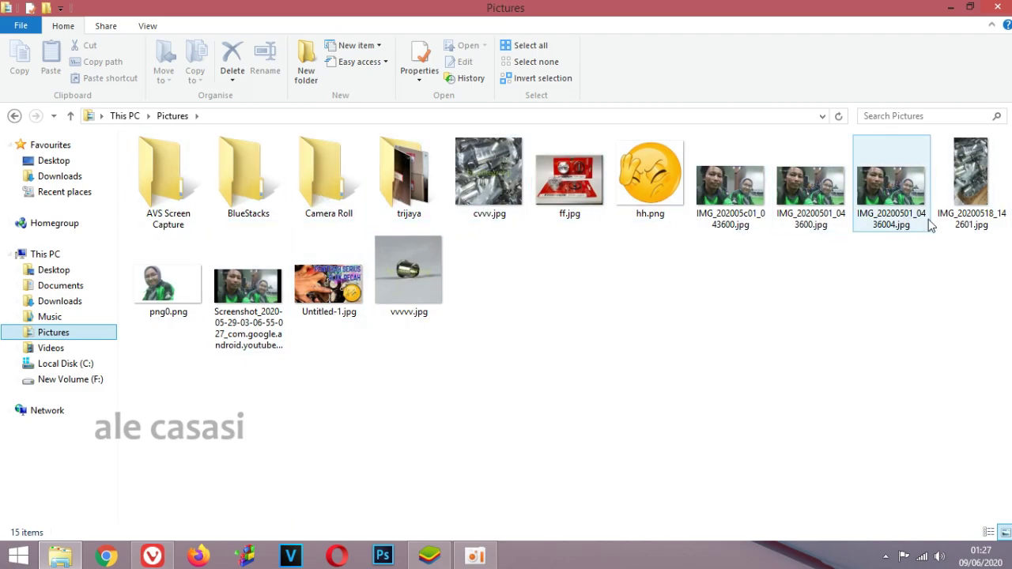
Switch back to BlueStacks and open the internal shared storage page in Android Settings.
left_click(435, 562)
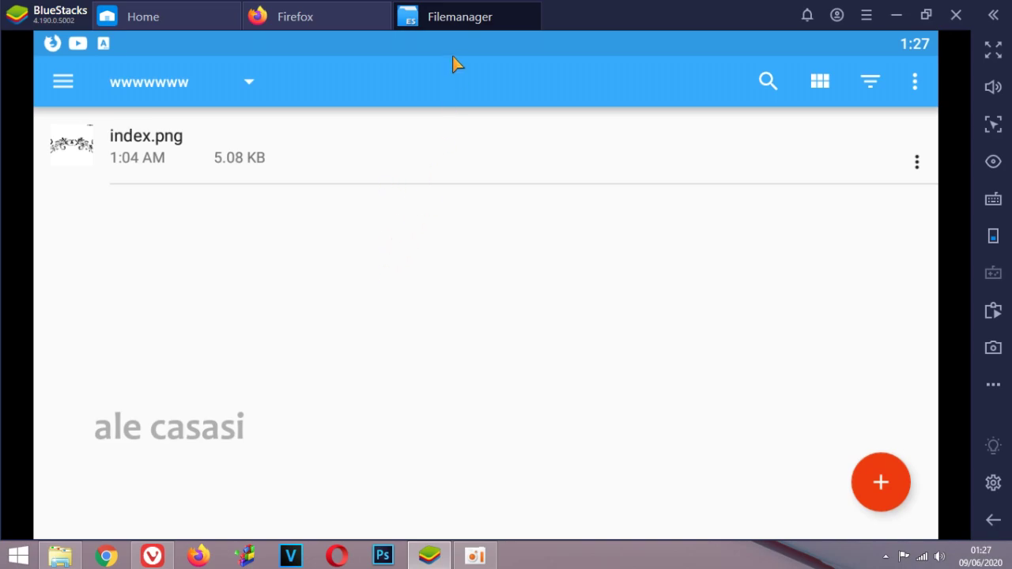
left_click_drag(456, 42, 556, 295)
left_click_drag(512, 43, 562, 359)
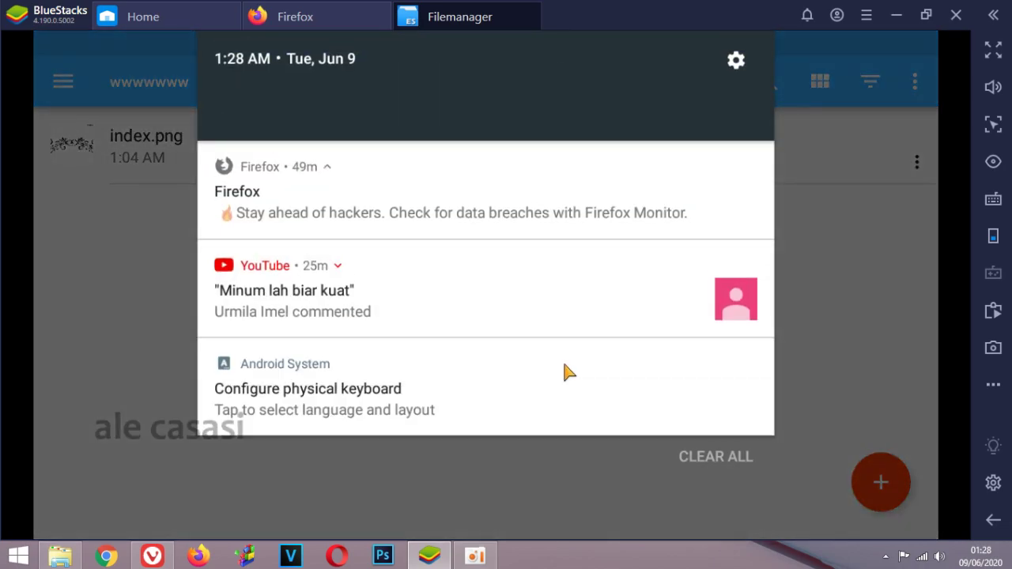
left_click(734, 60)
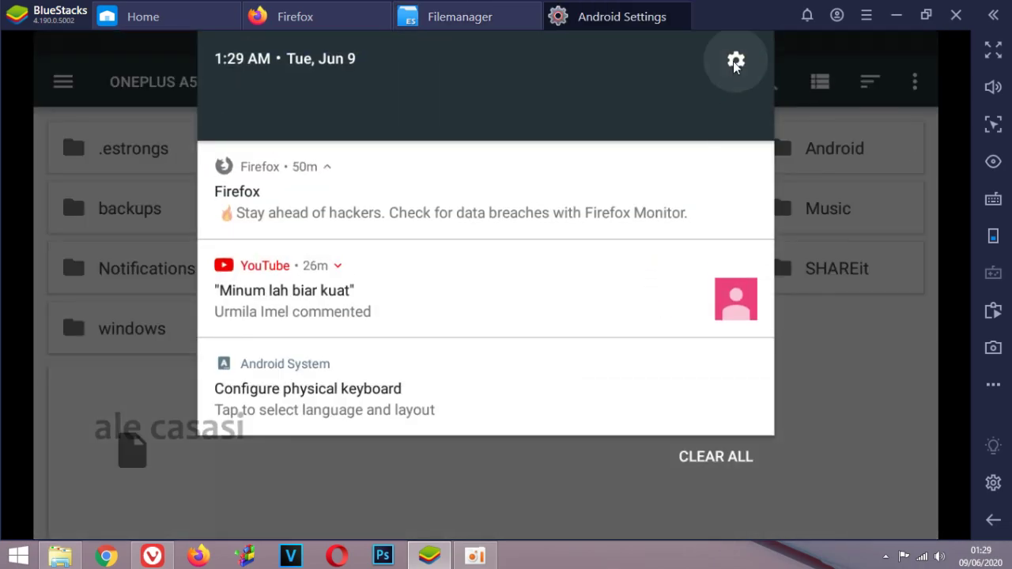
left_click(253, 202)
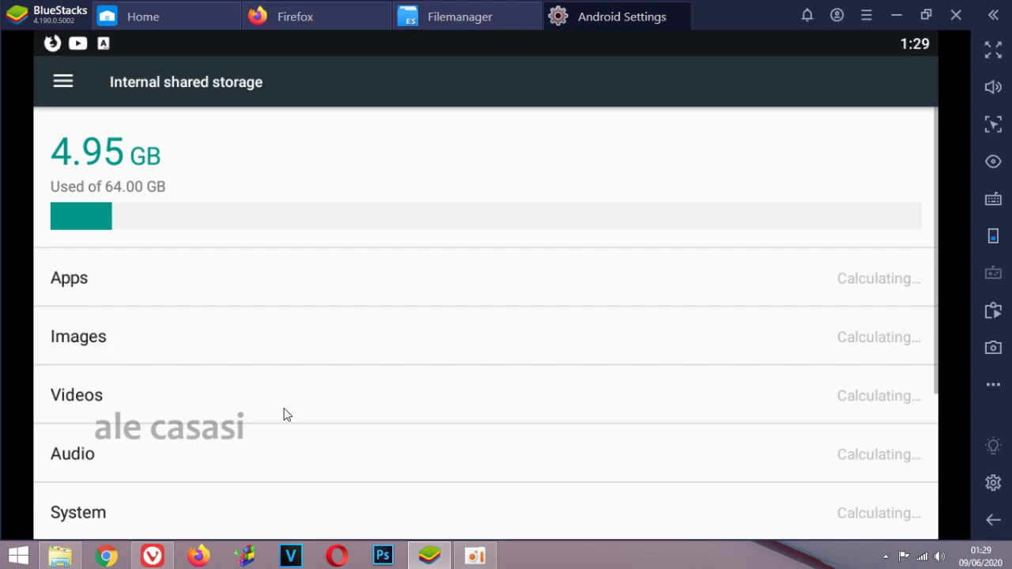
Explore the internal shared storage and open the Documents folder inside the windows folder.
scroll(563, 453, "down", 5)
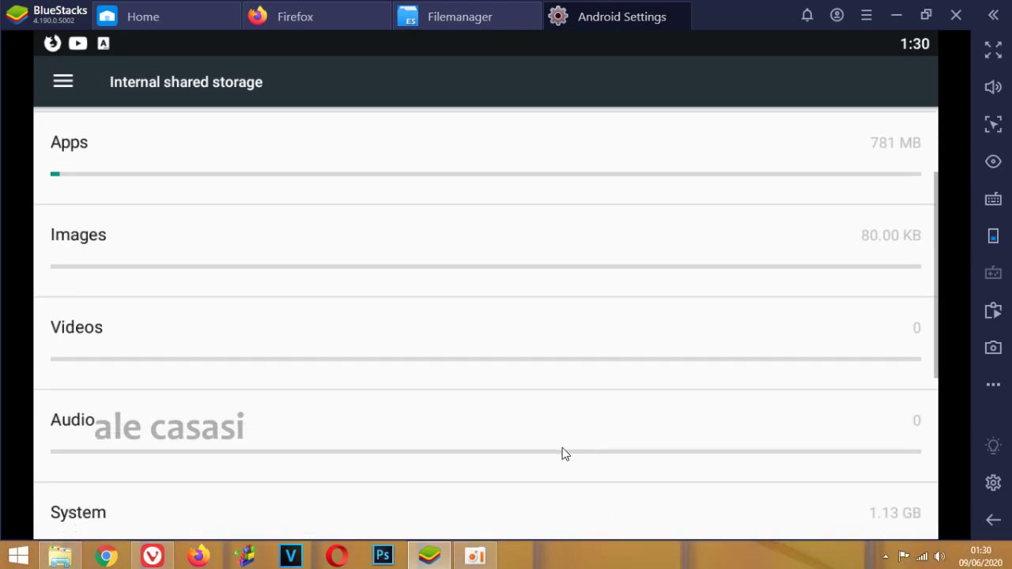
scroll(255, 444, "down", 2)
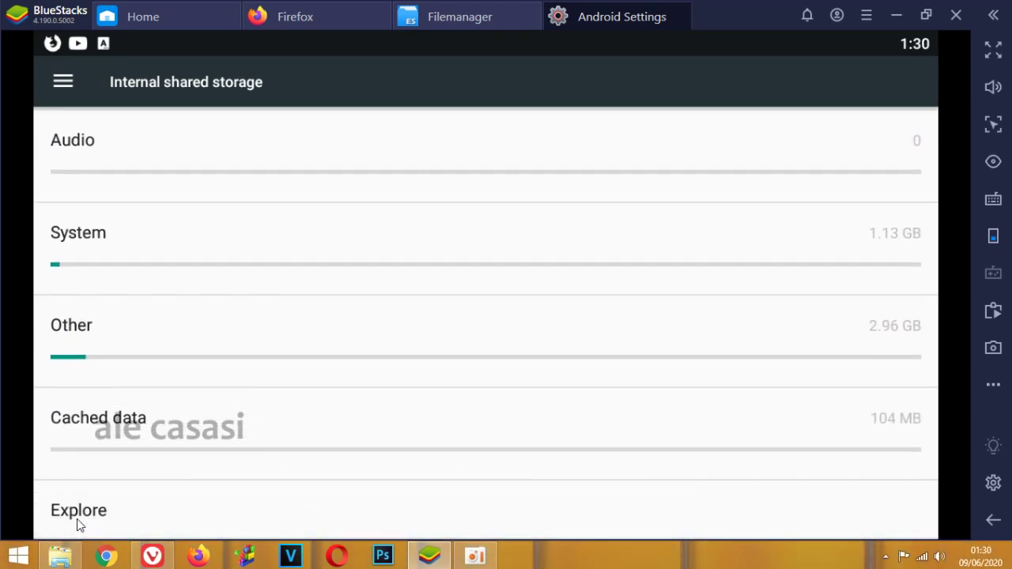
left_click(78, 519)
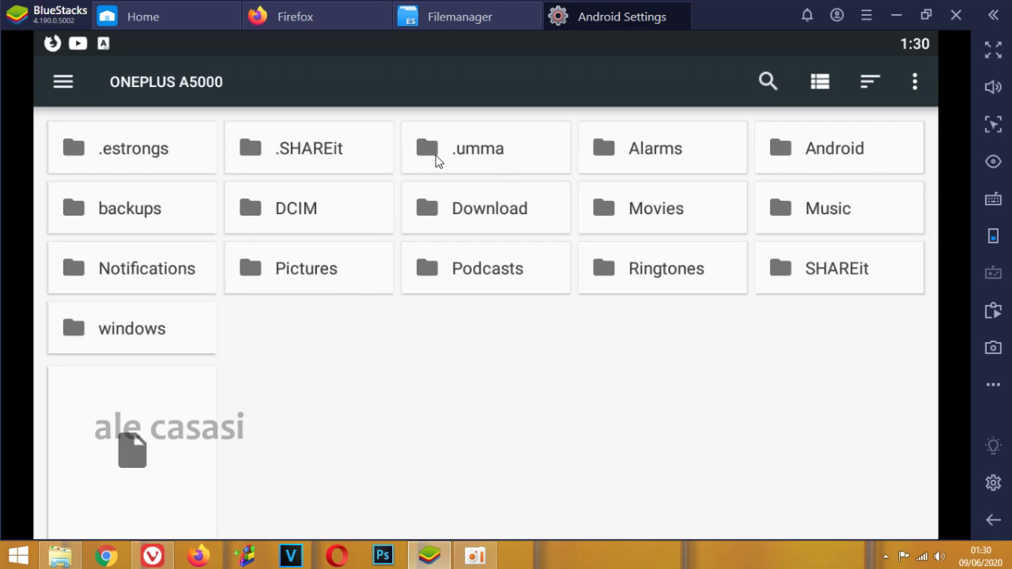
left_click(114, 333)
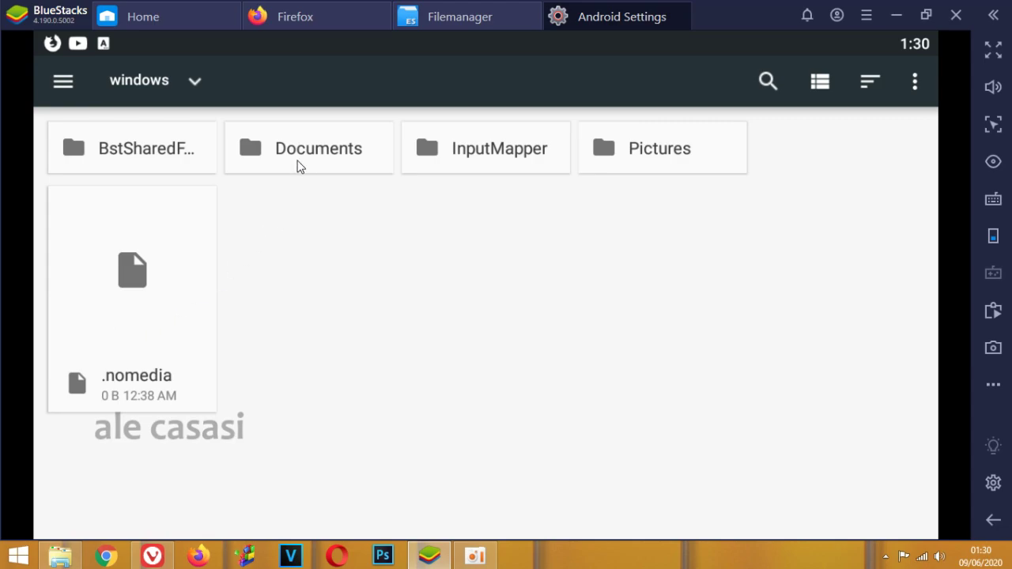
left_click(295, 155)
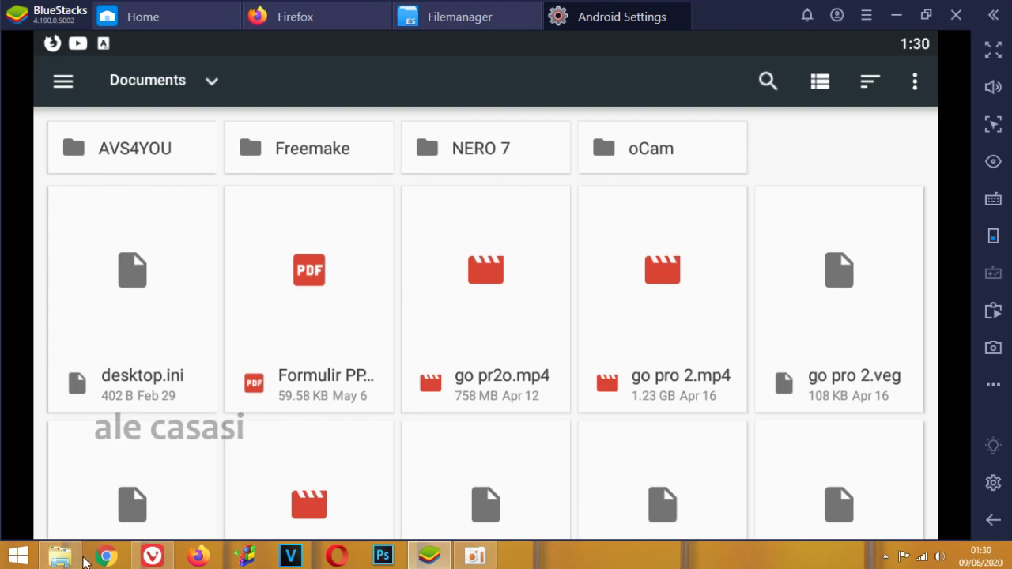
Switch to File Explorer and check the PC's Desktop, Music and Documents folders, ending on Documents.
left_click(61, 561)
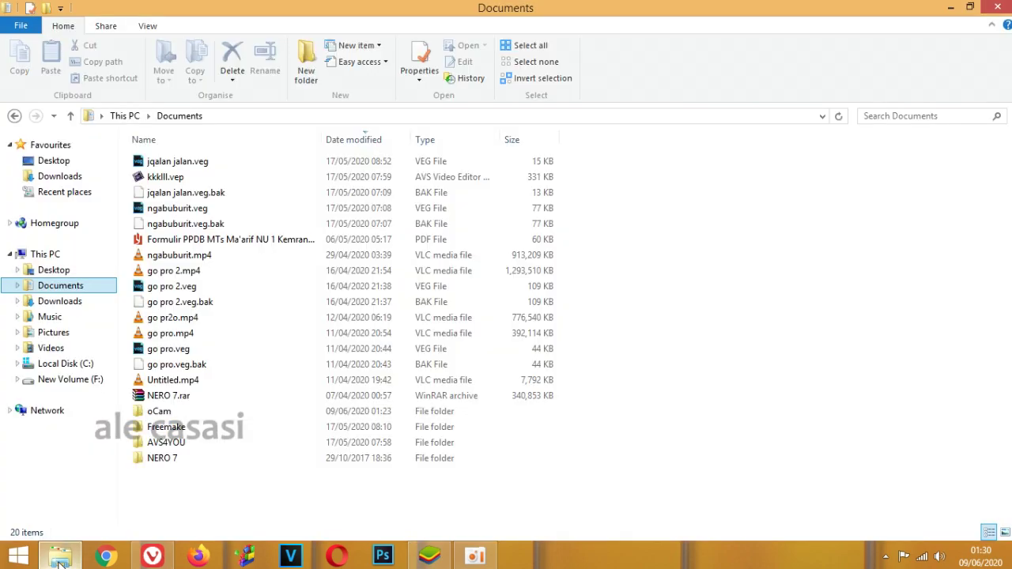
left_click(42, 273)
left_click(55, 290)
left_click(49, 317)
left_click(56, 288)
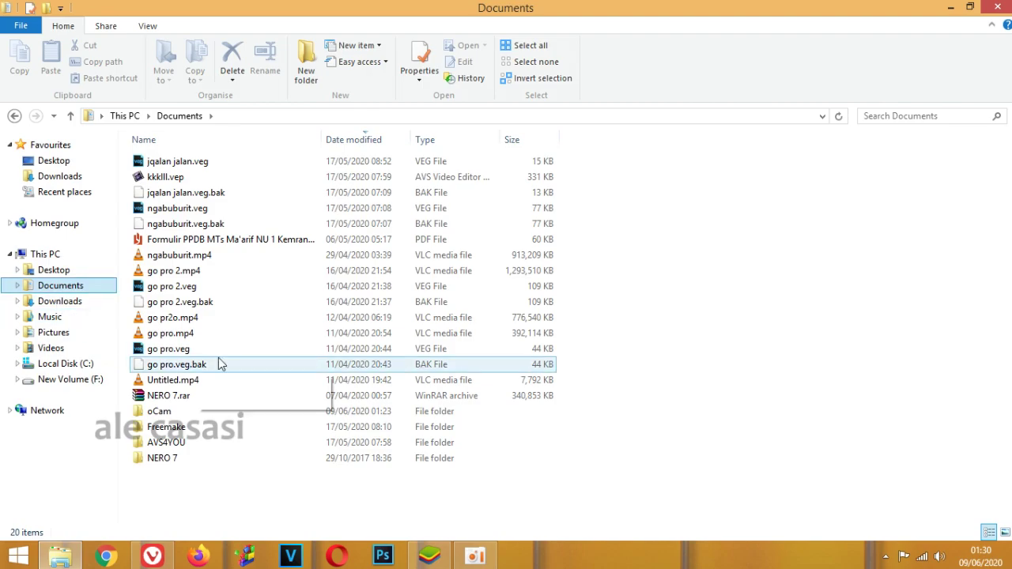
Return to BlueStacks and compare the files in its Documents folder with the PC's Documents folder in File Explorer.
left_click(412, 561)
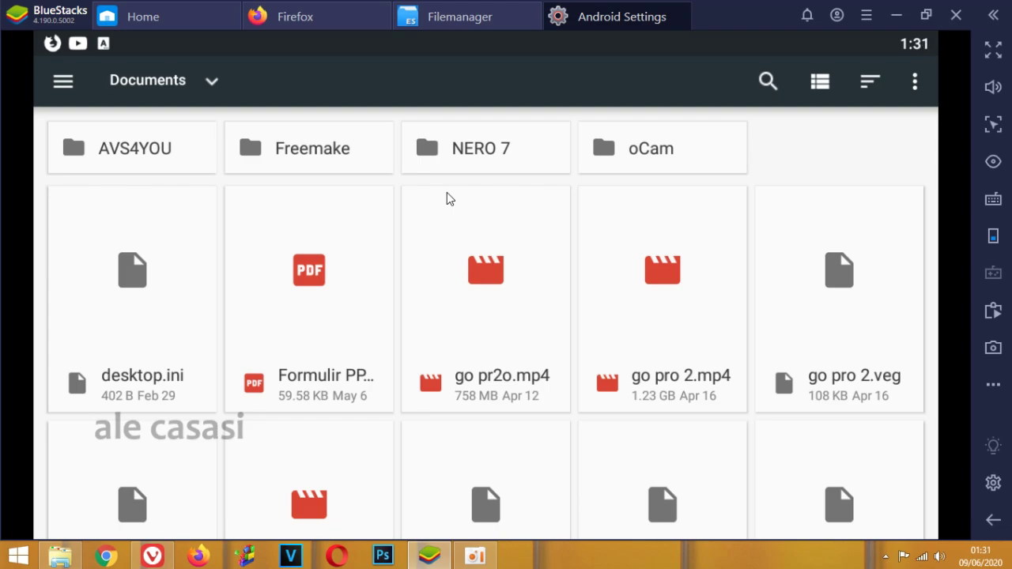
scroll(605, 288, "down", 3)
scroll(621, 302, "down", 5)
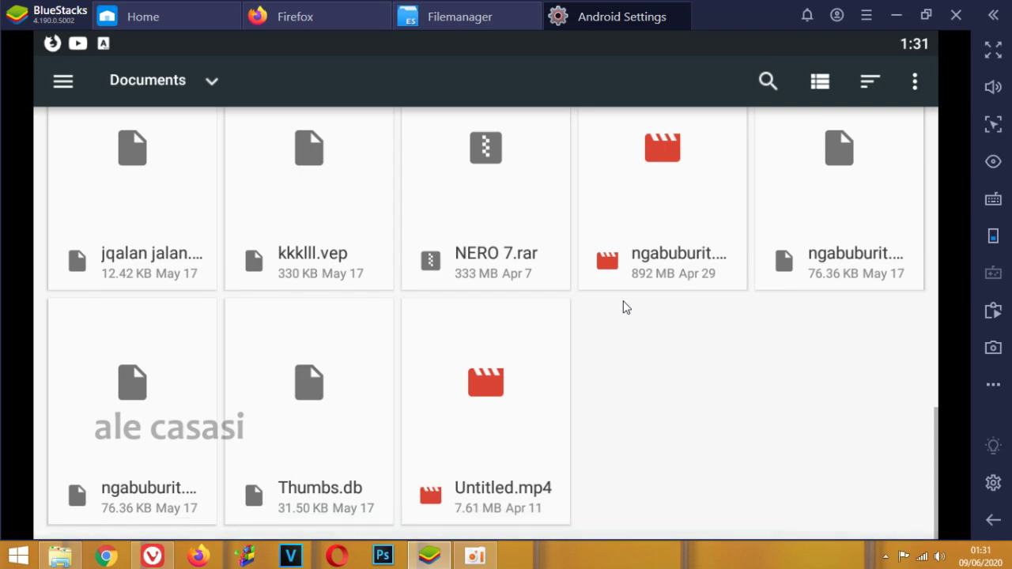
scroll(624, 307, "up", 7)
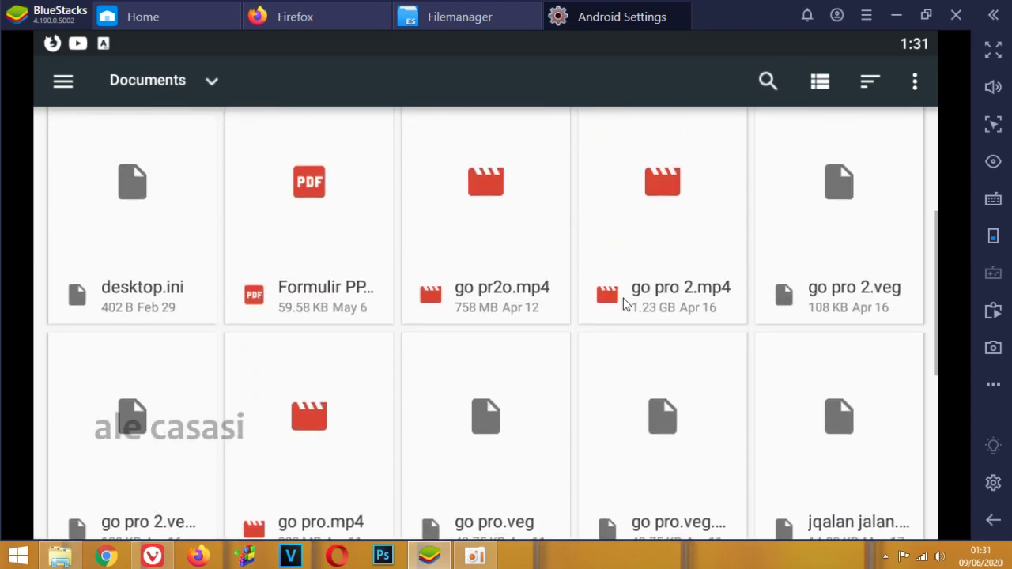
scroll(624, 305, "up", 2)
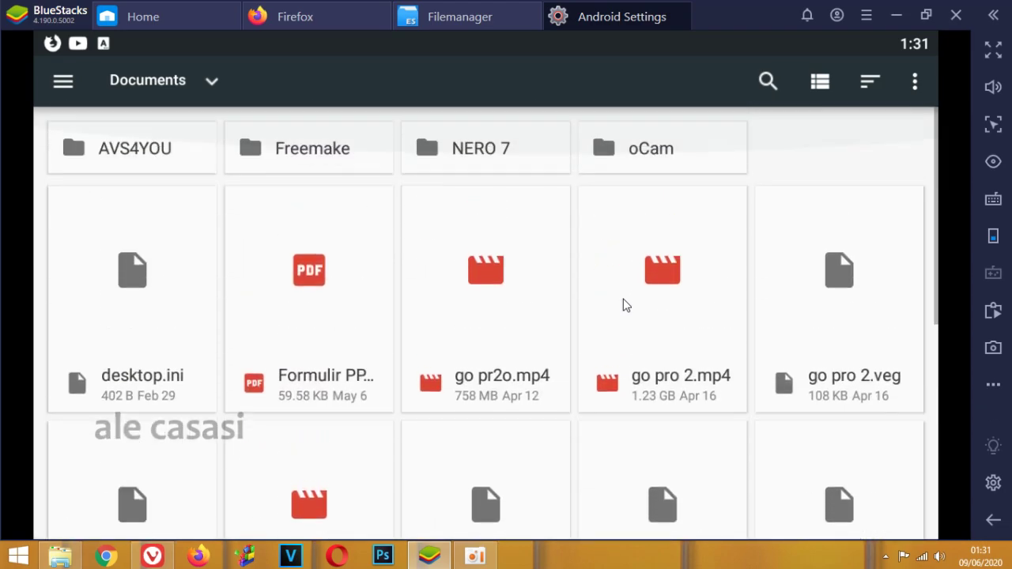
scroll(124, 439, "down", 6)
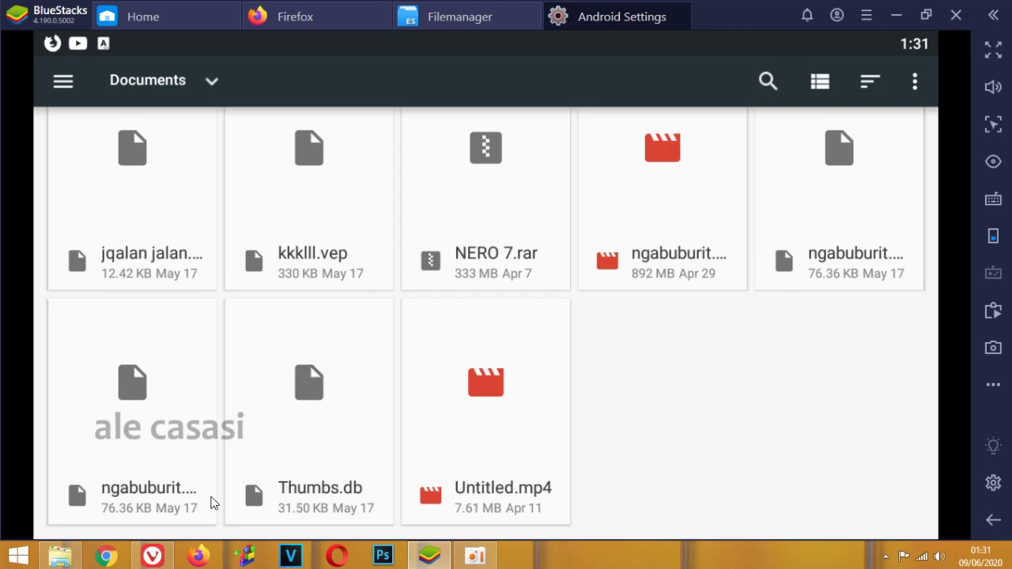
left_click(60, 558)
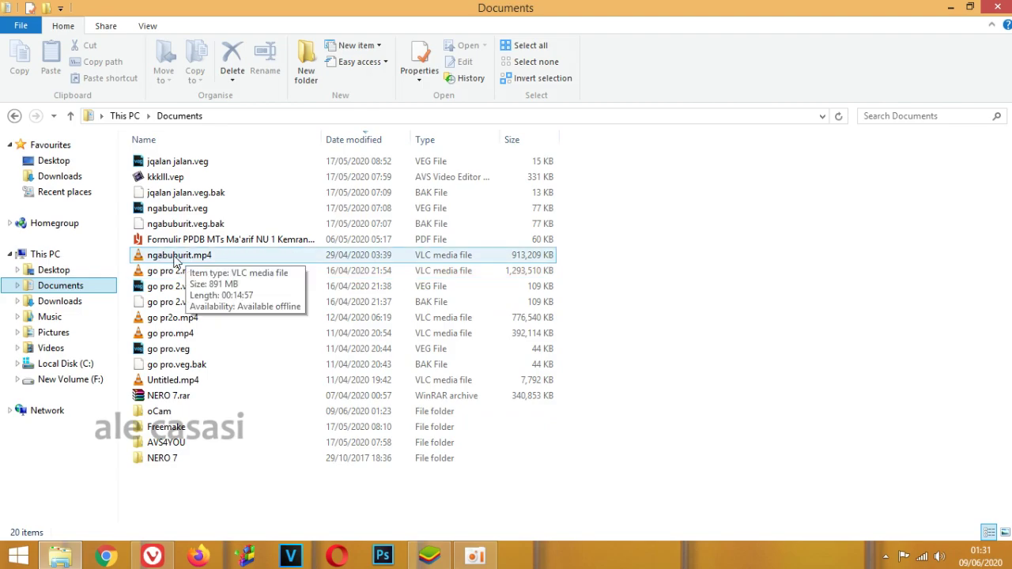
left_click(429, 556)
left_click(797, 389)
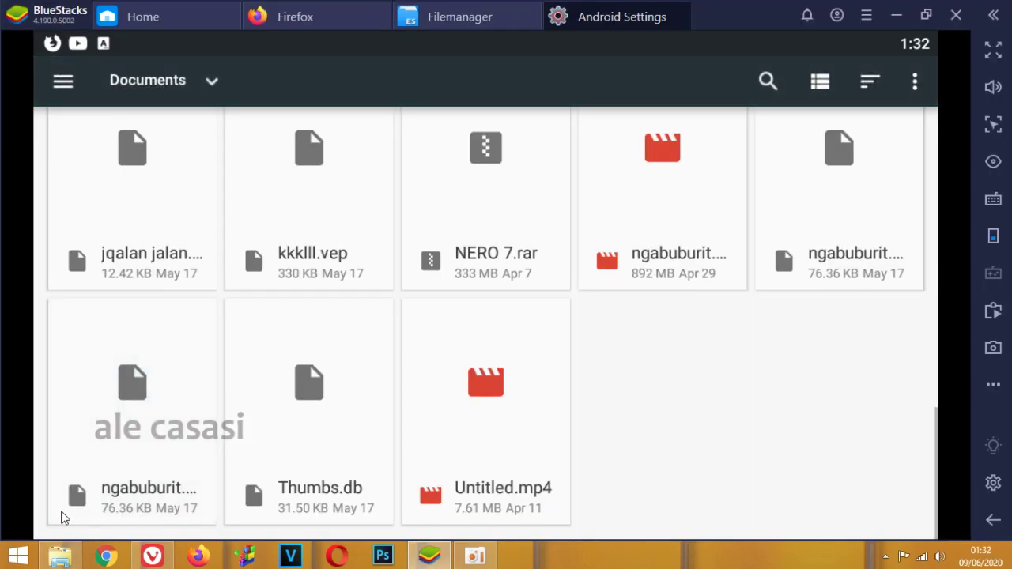
Copy the 76.36 KB ngabuburit.veg.bak file from the shared Documents folder to Downloads.
left_click(128, 447)
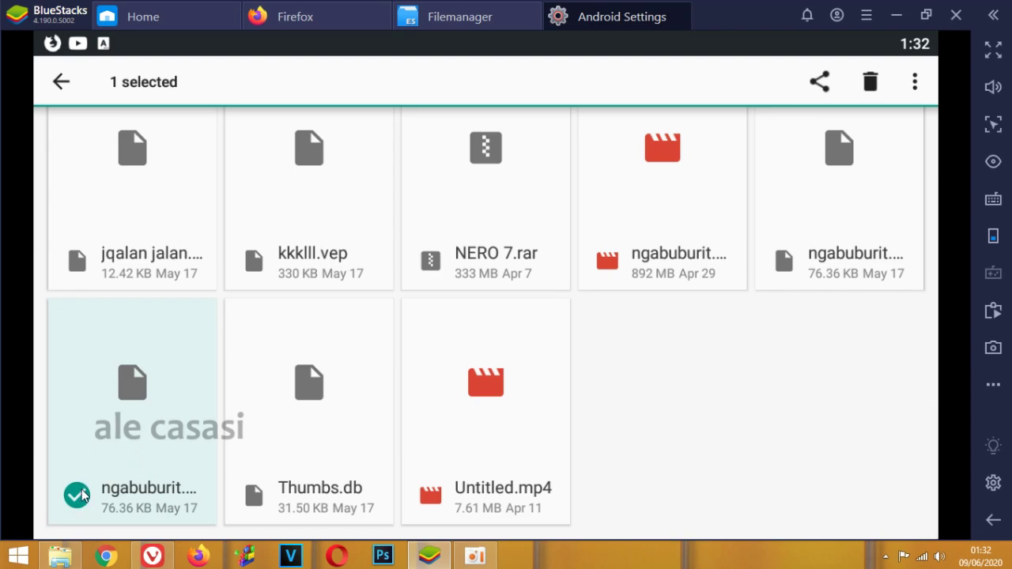
left_click(923, 82)
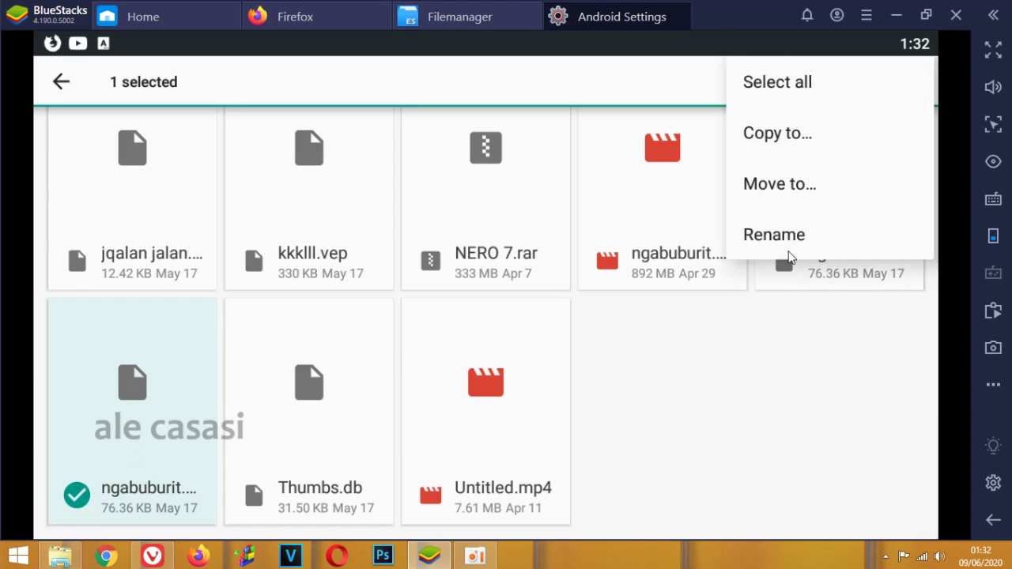
left_click(779, 134)
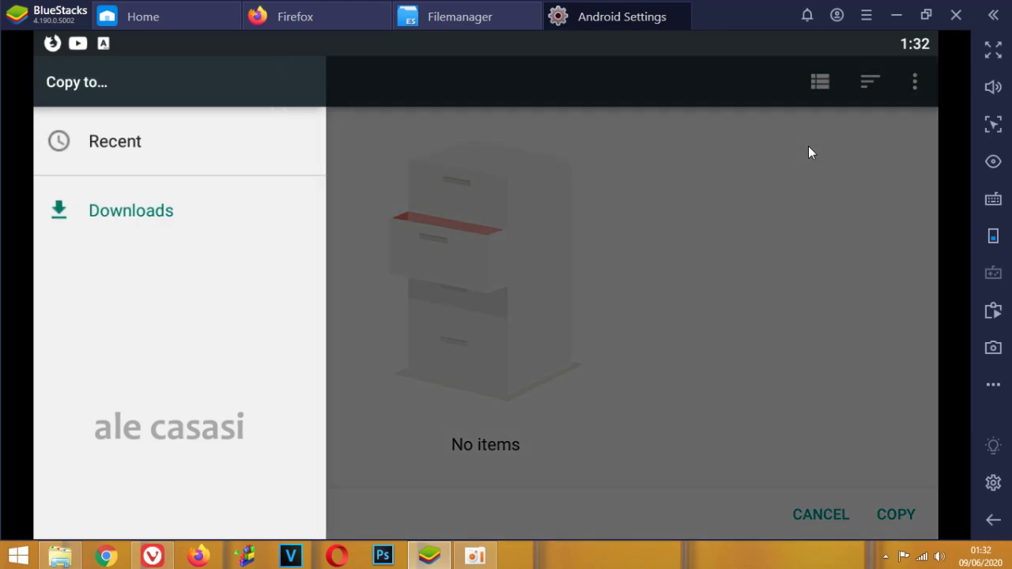
left_click(163, 219)
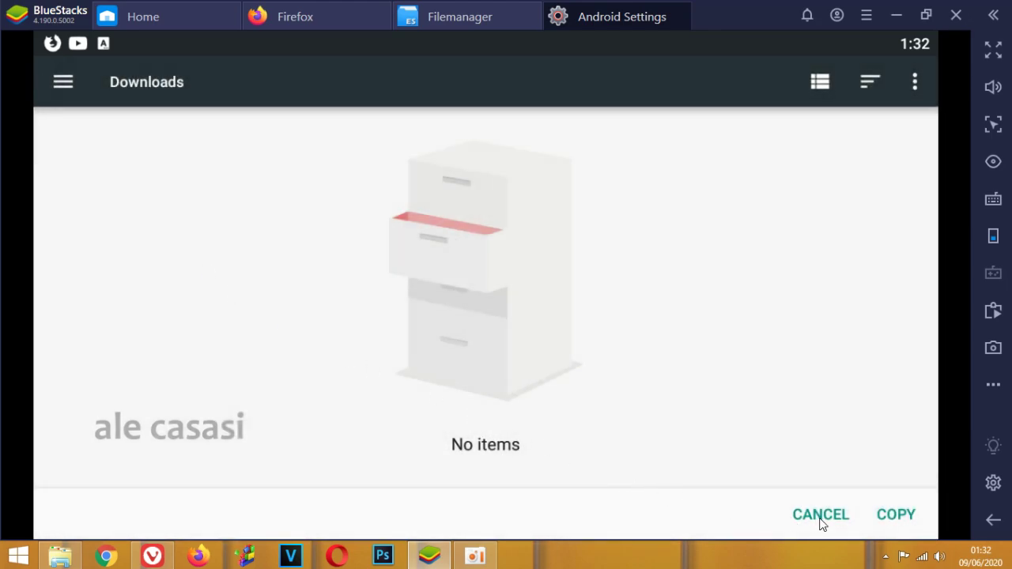
left_click(893, 516)
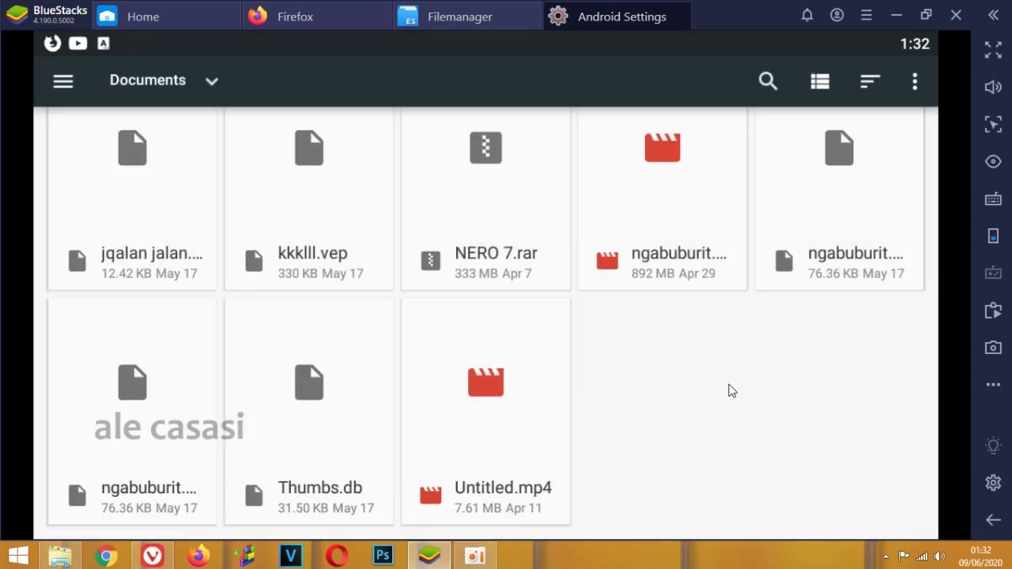
Switch to Filemanager and check the Download folder in Internal Storage for the copied file.
left_click(458, 17)
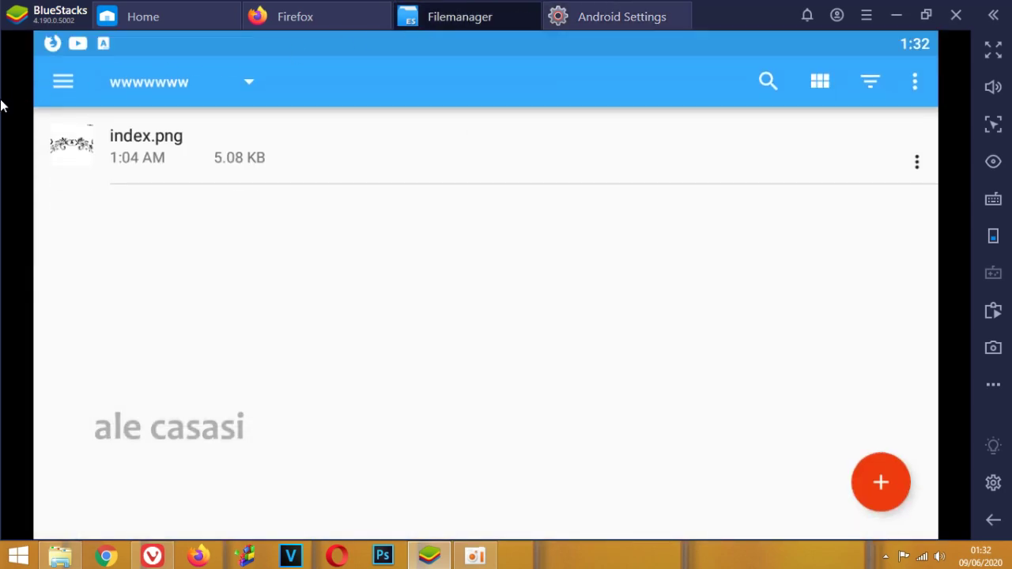
left_click(62, 80)
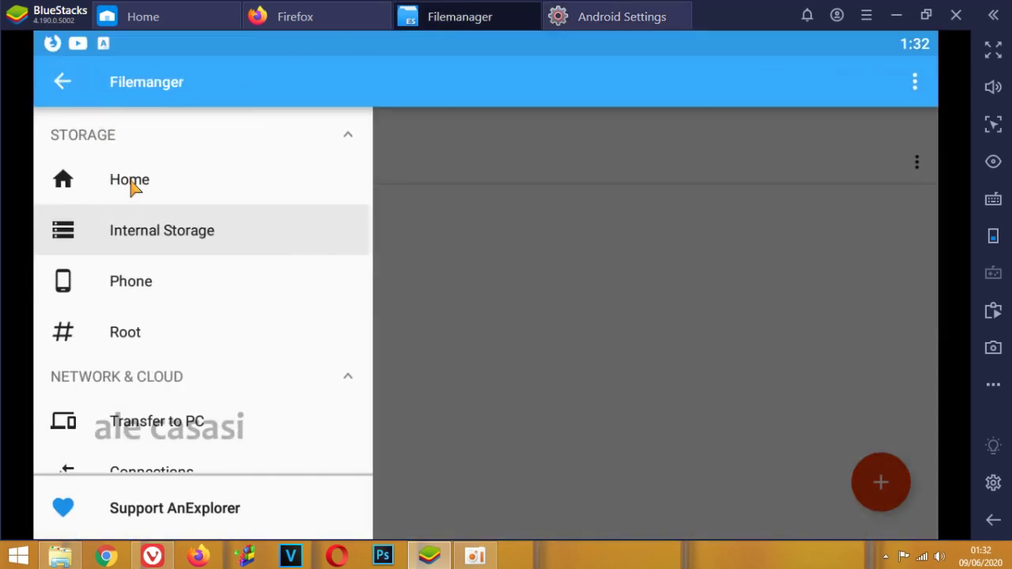
left_click(164, 252)
scroll(239, 326, "up", 6)
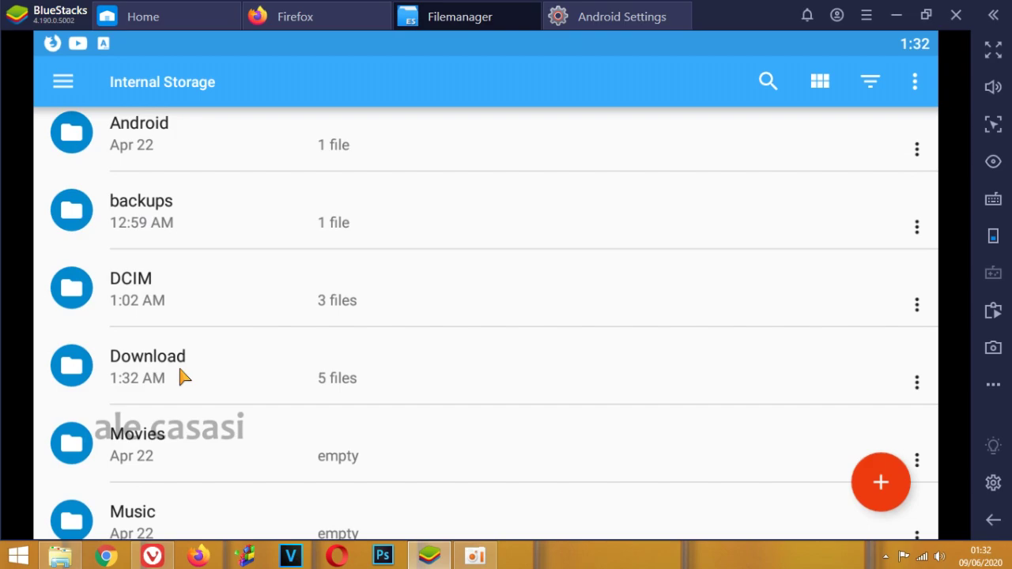
left_click(183, 378)
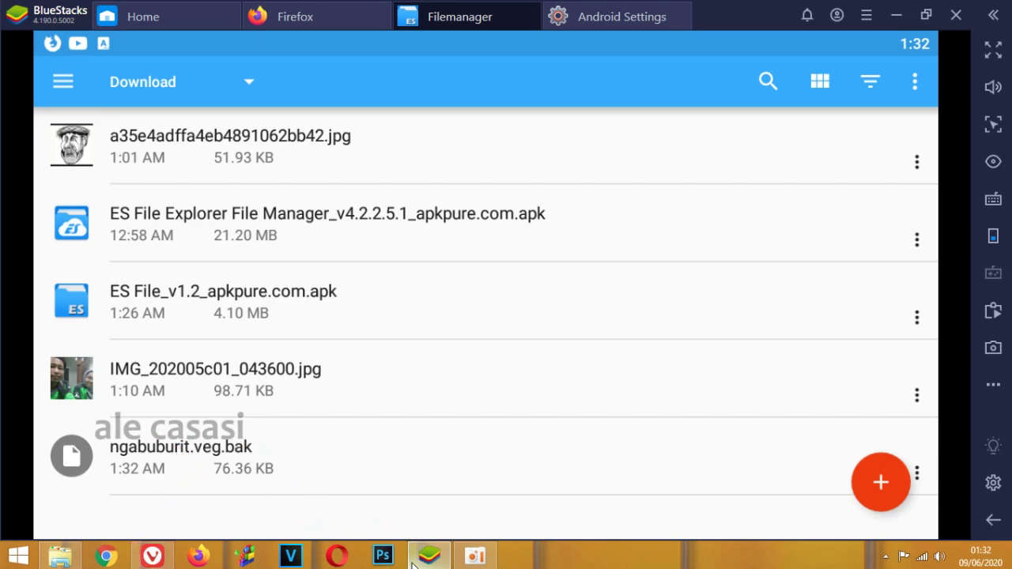
mouse_move(427, 562)
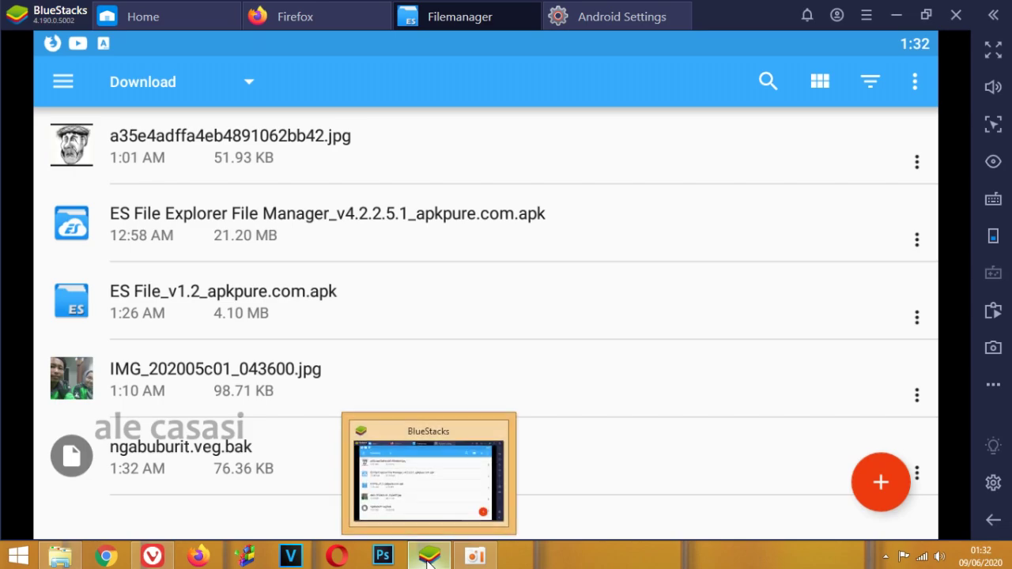
Return to the Documents folder in Android Settings and copy the 892 MB ngabuburit.mp4 video to Downloads.
left_click(611, 20)
scroll(296, 131, "down", 3)
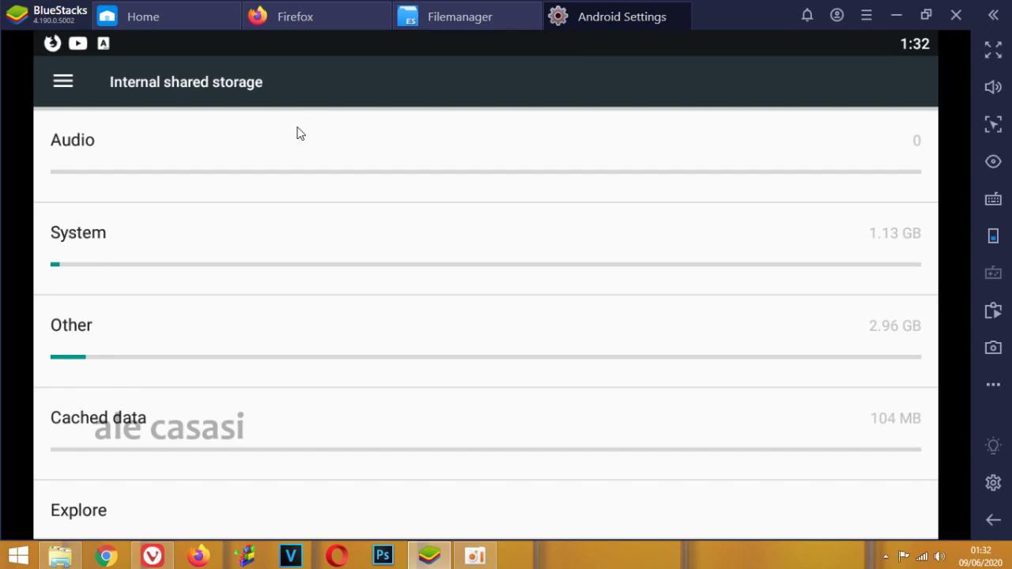
scroll(95, 502, "down", 2)
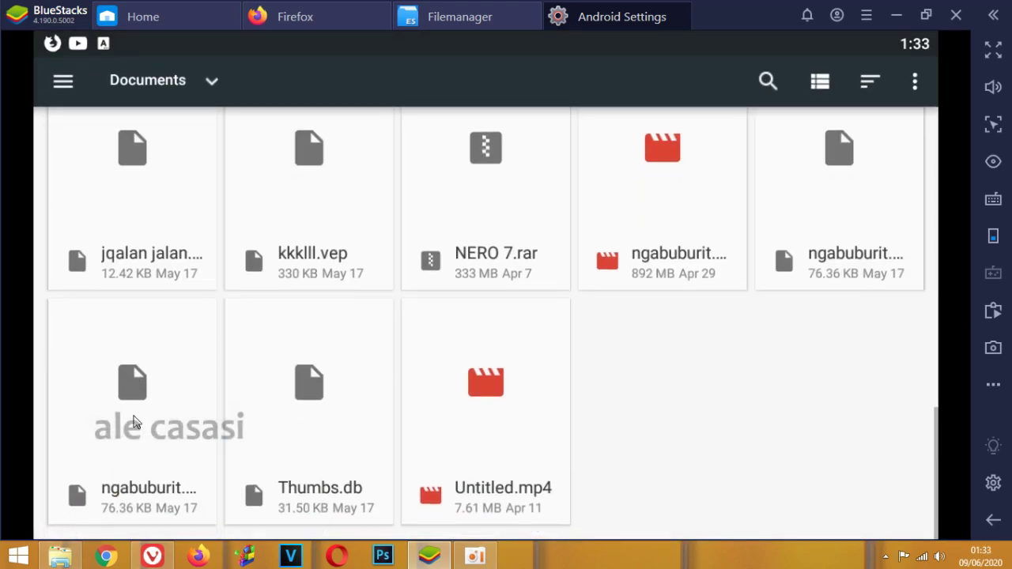
scroll(243, 229, "down", 2)
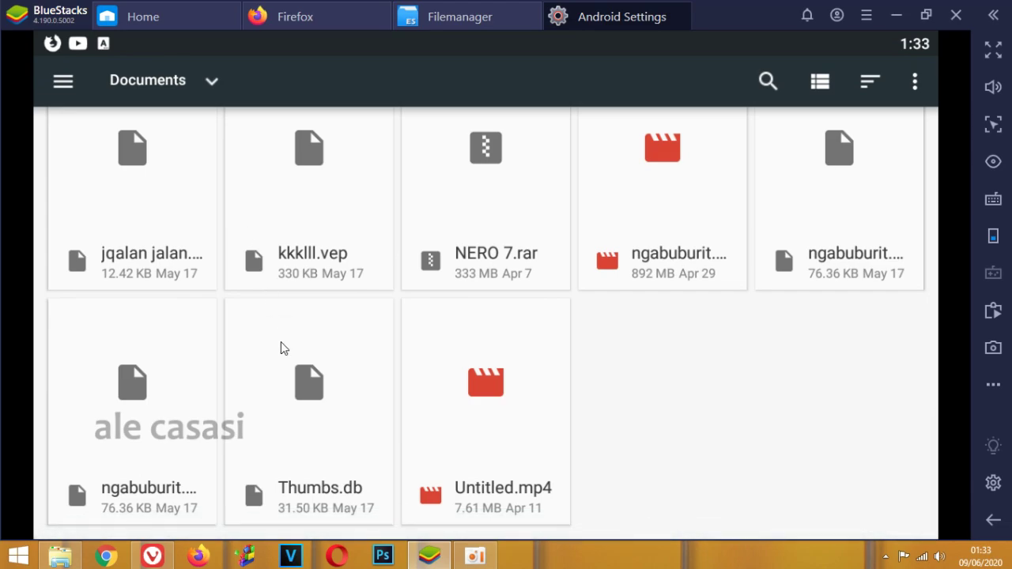
left_click(686, 254)
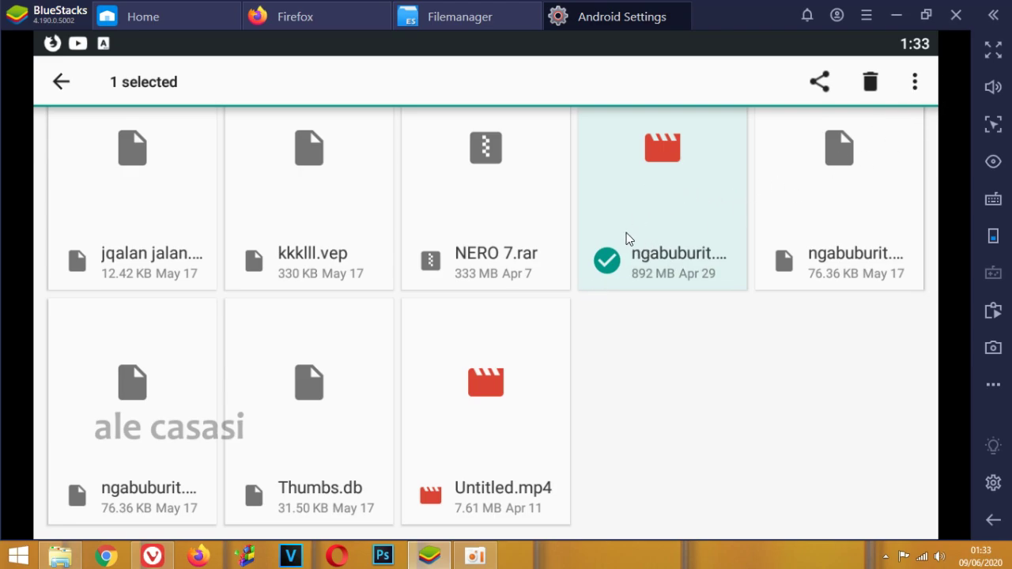
left_click(914, 83)
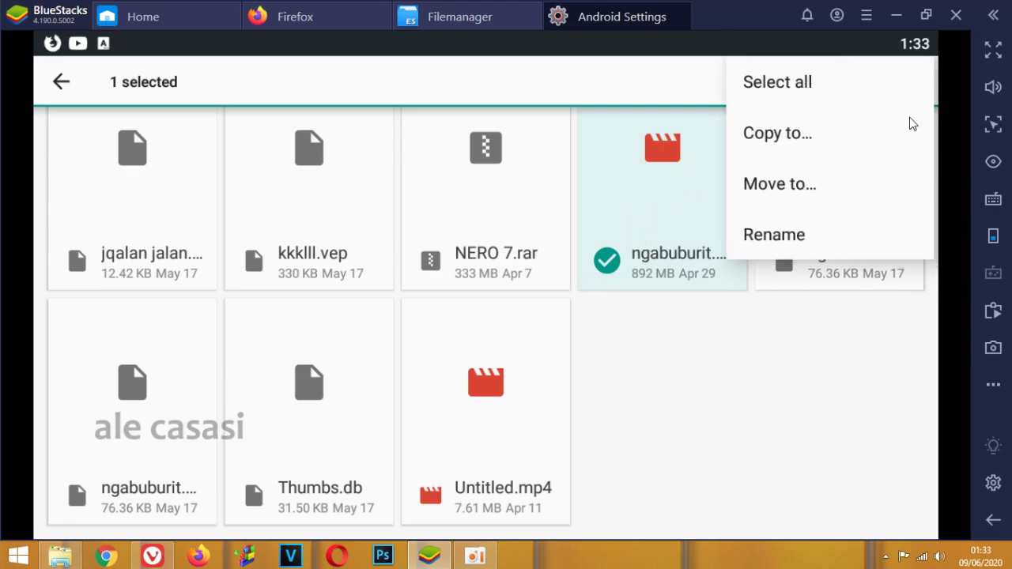
left_click(785, 136)
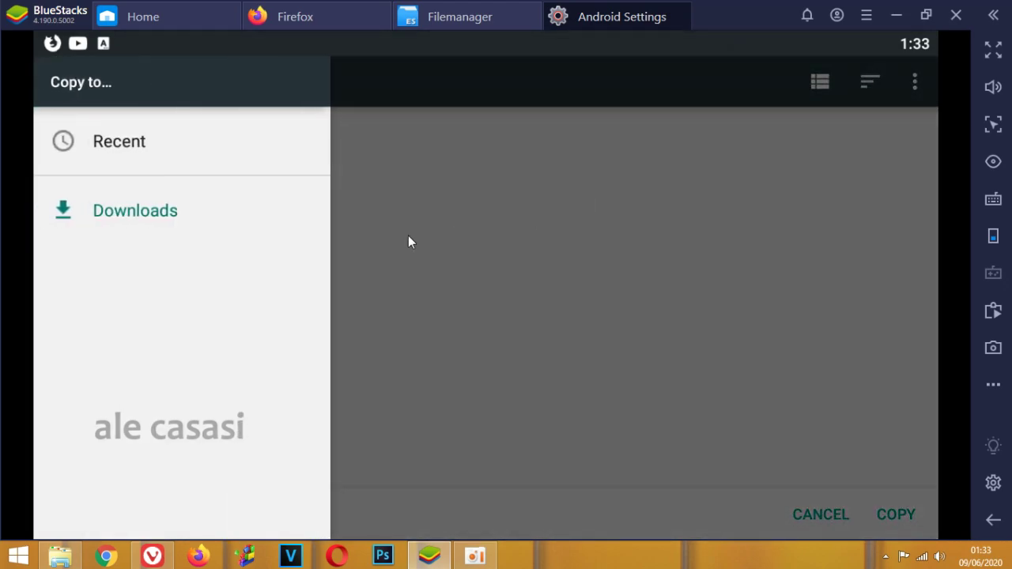
left_click(158, 220)
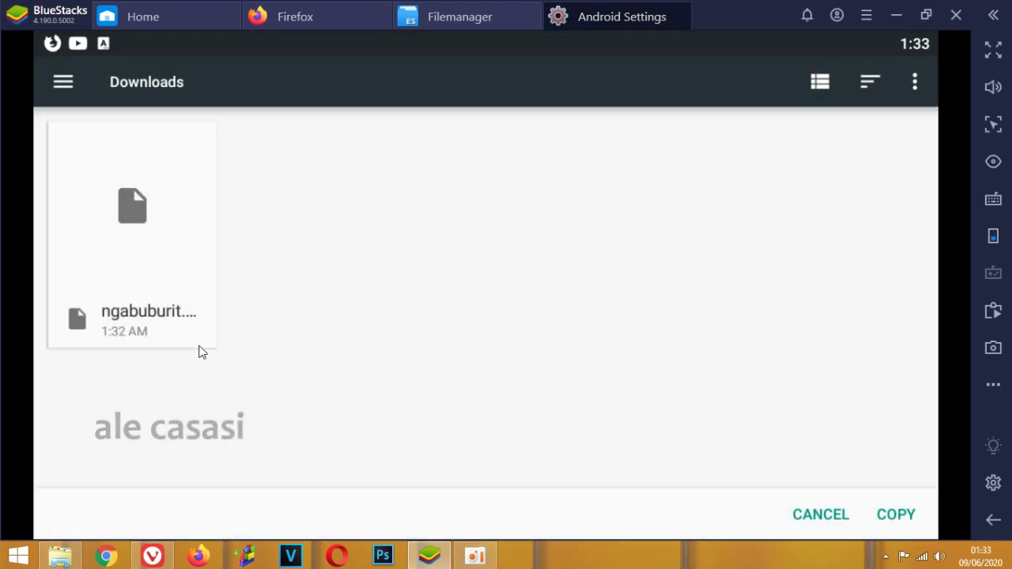
left_click(895, 515)
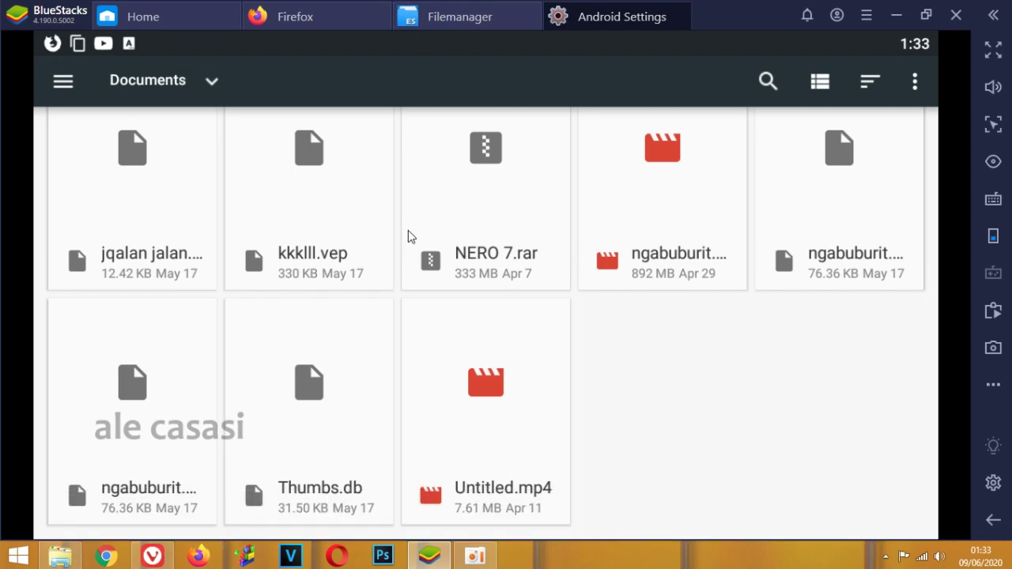
Play the copied ngabuburit.mp4 from Filemanager's Download folder and pause it after a few seconds.
left_click(450, 17)
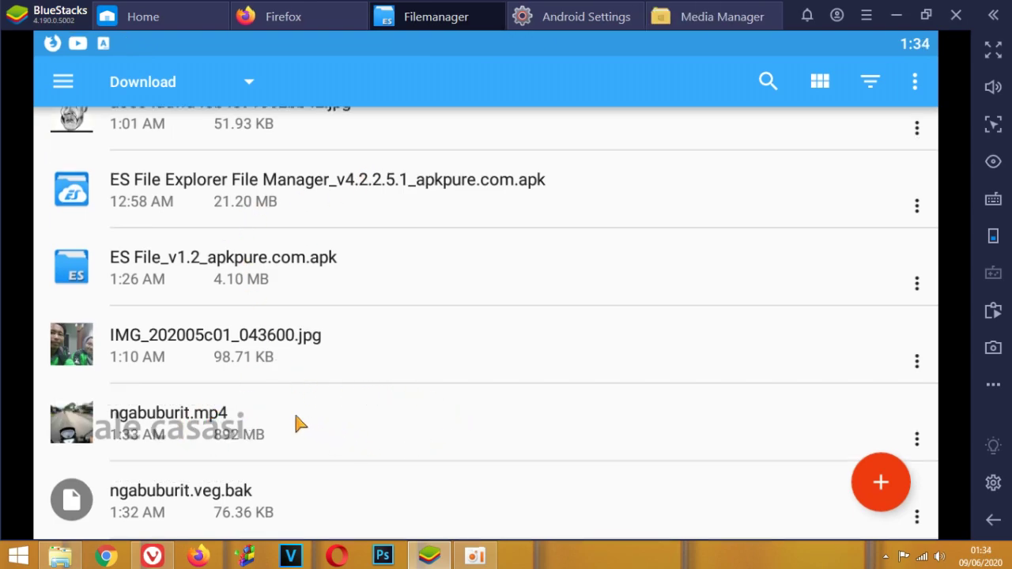
left_click(189, 423)
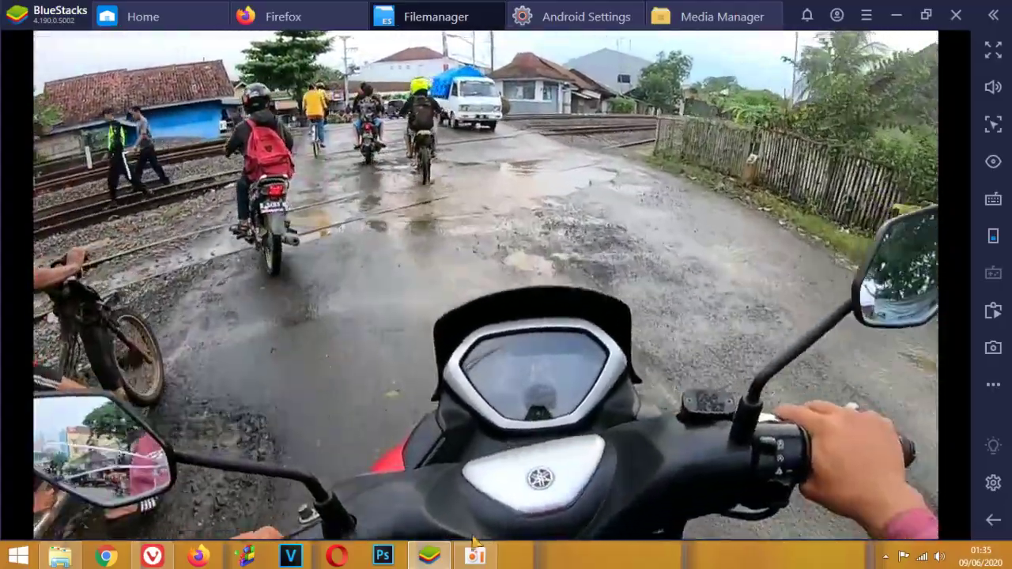
left_click(653, 371)
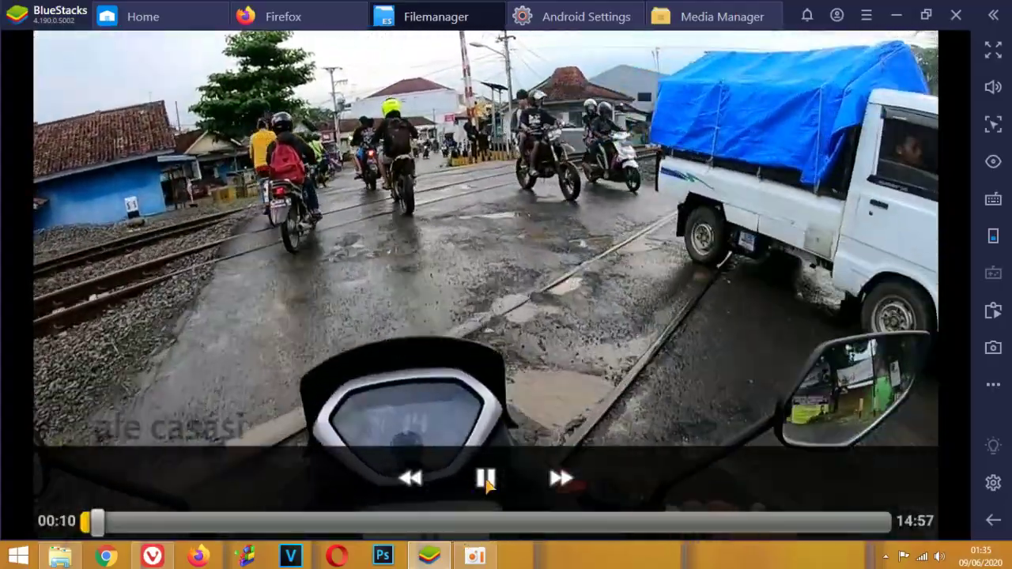
left_click(484, 478)
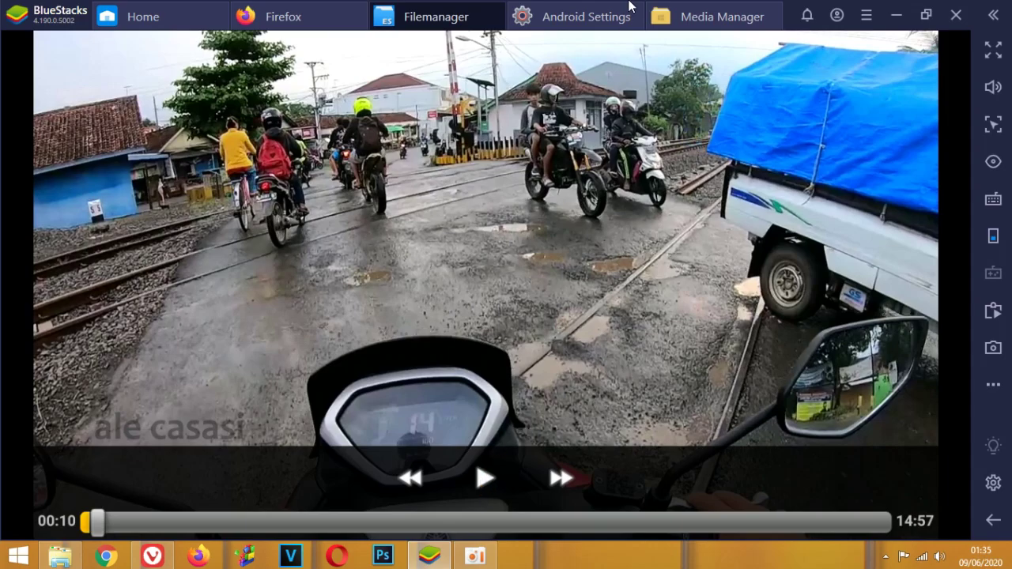
Close the open Android Settings, Media Manager, Filemanager and Firefox apps in BlueStacks.
left_click(593, 16)
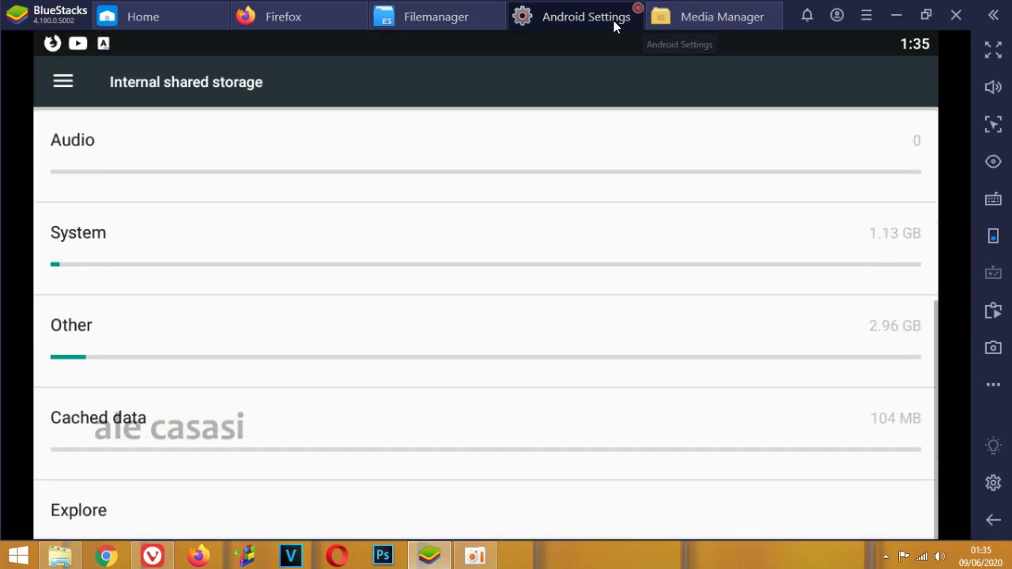
left_click(637, 8)
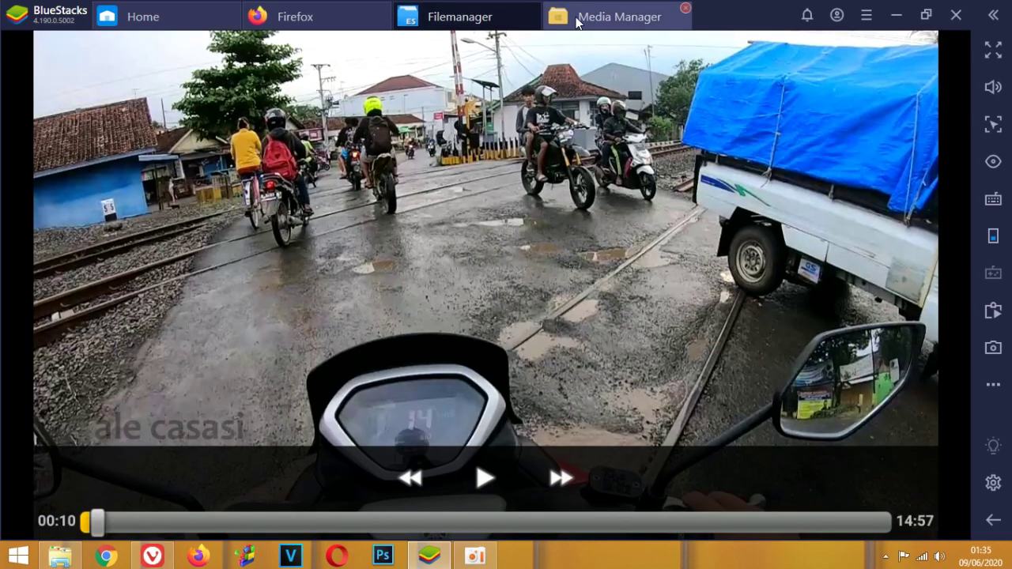
left_click(685, 8)
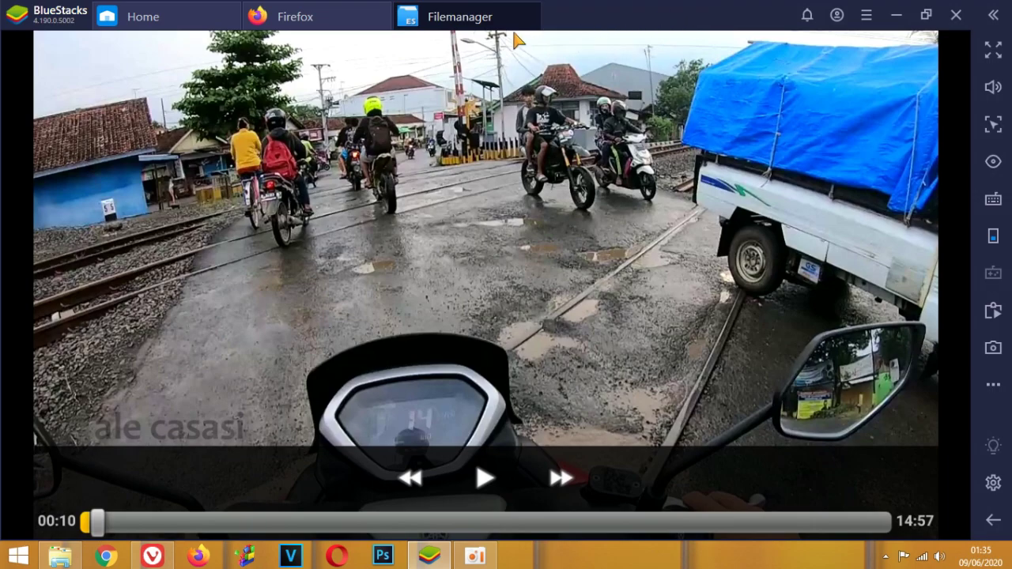
left_click(535, 8)
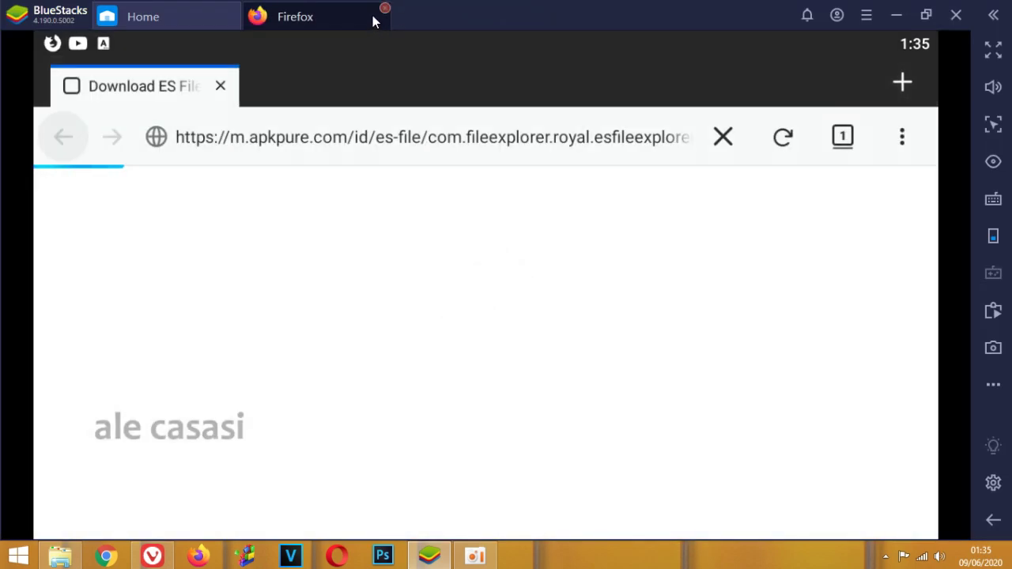
left_click(384, 8)
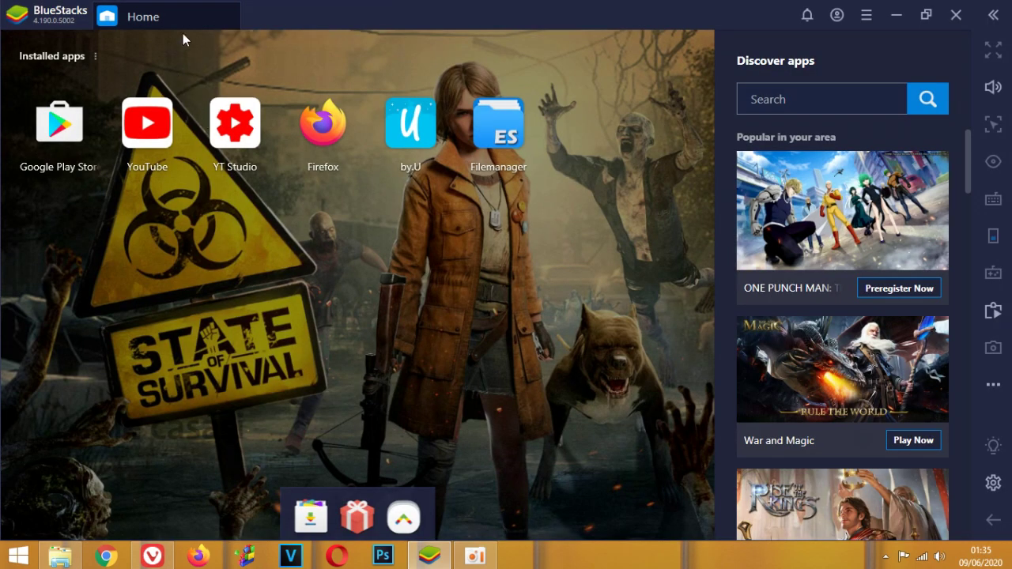
Relaunch Filemanager and review the copied files in the Download folder of Internal Storage.
left_click(507, 129)
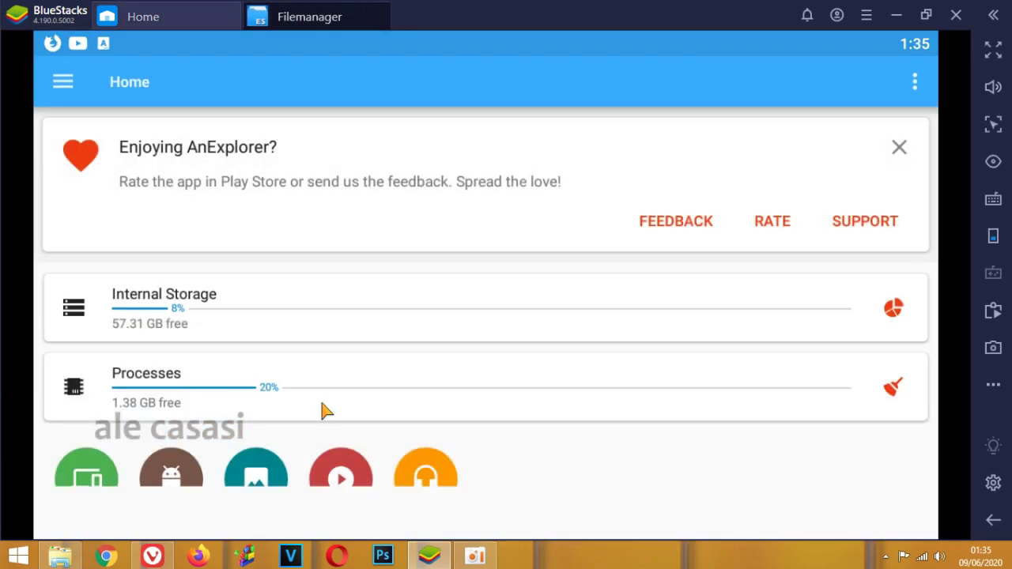
left_click(194, 307)
scroll(269, 379, "down", 5)
scroll(209, 317, "up", 2)
left_click(195, 386)
scroll(388, 453, "down", 3)
scroll(398, 435, "up", 1)
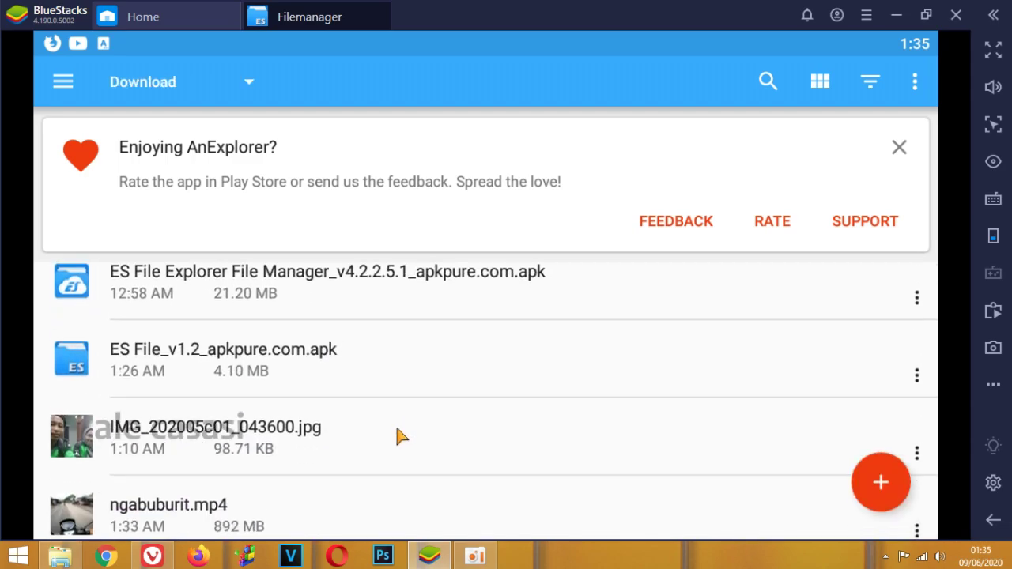
scroll(397, 436, "down", 1)
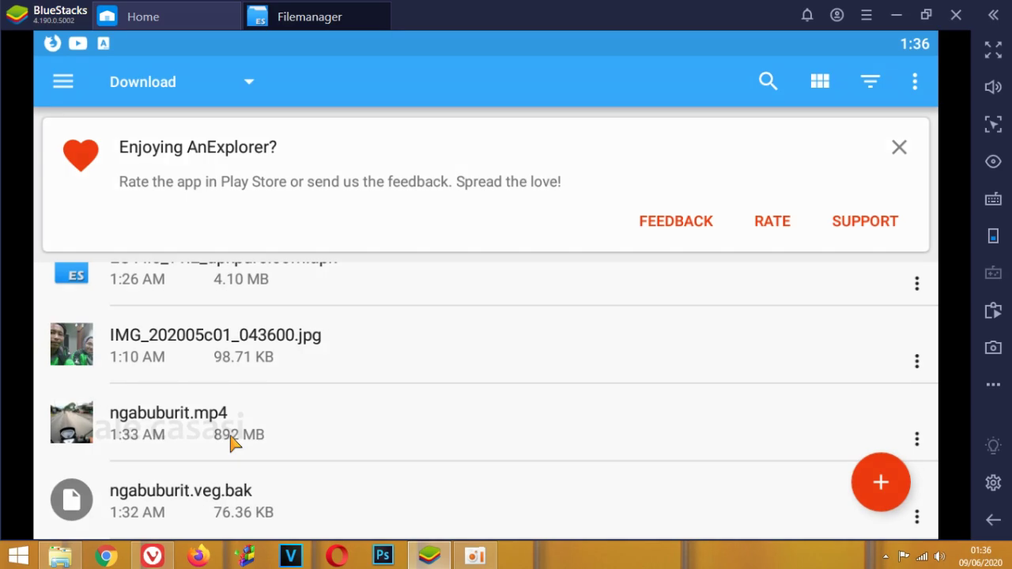
left_click(262, 315)
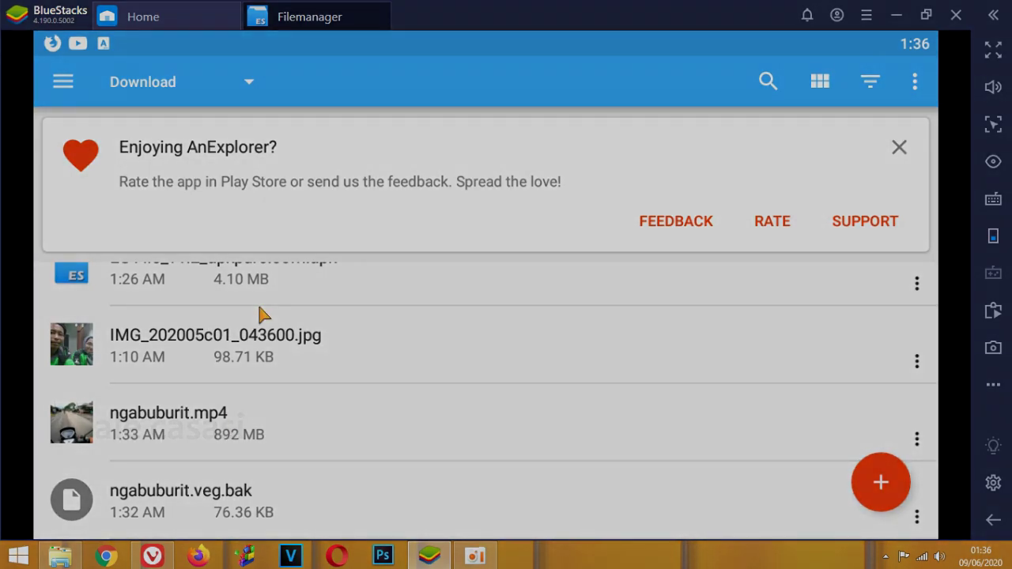